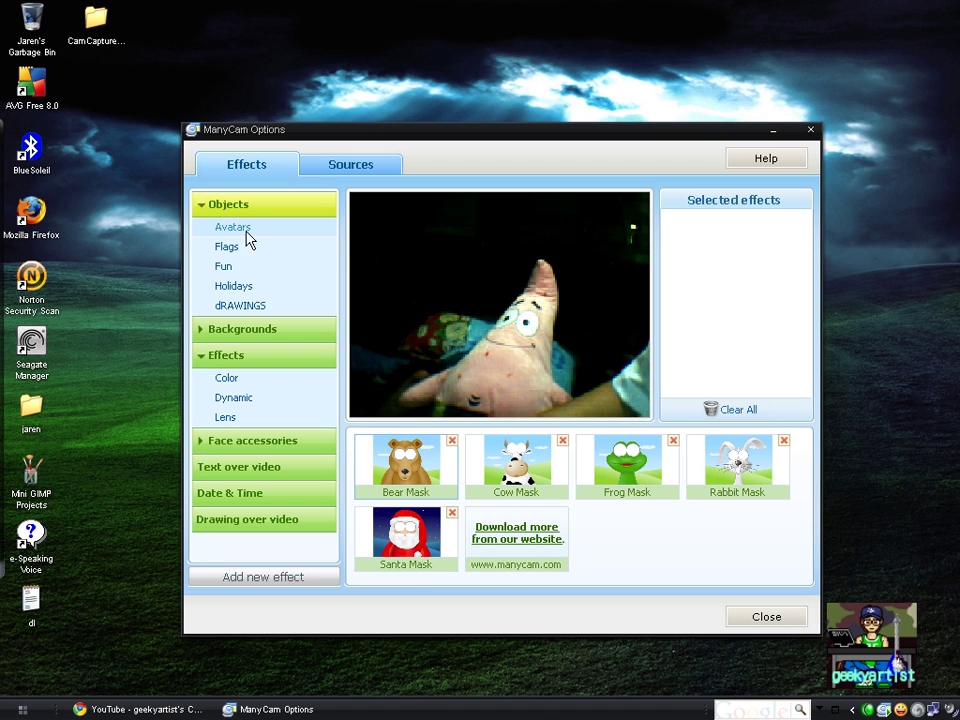
click(238, 266)
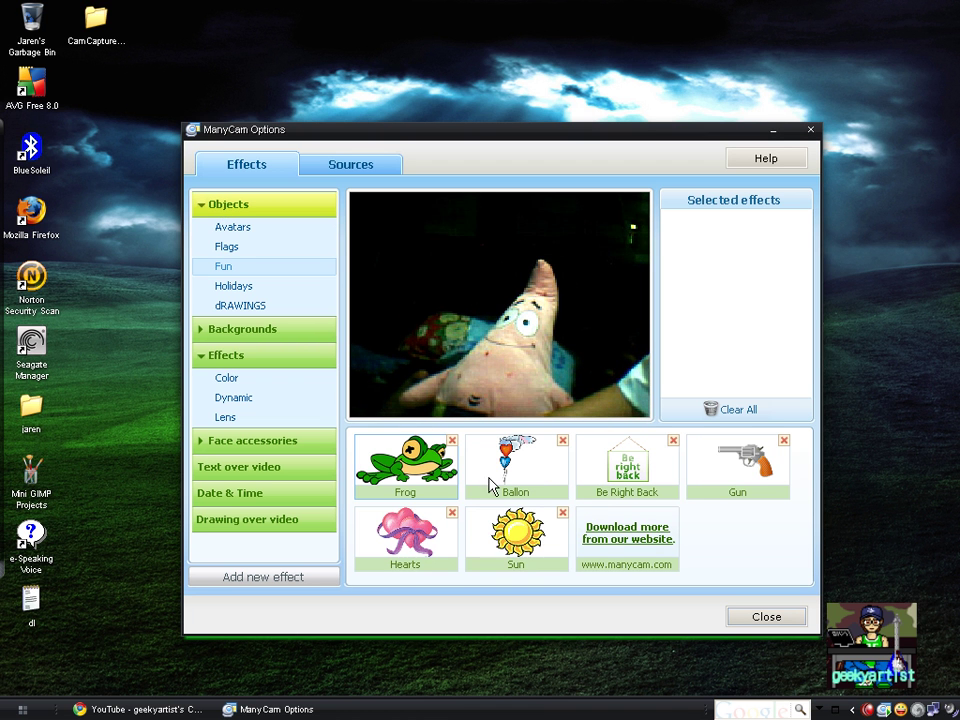
click(241, 246)
click(240, 229)
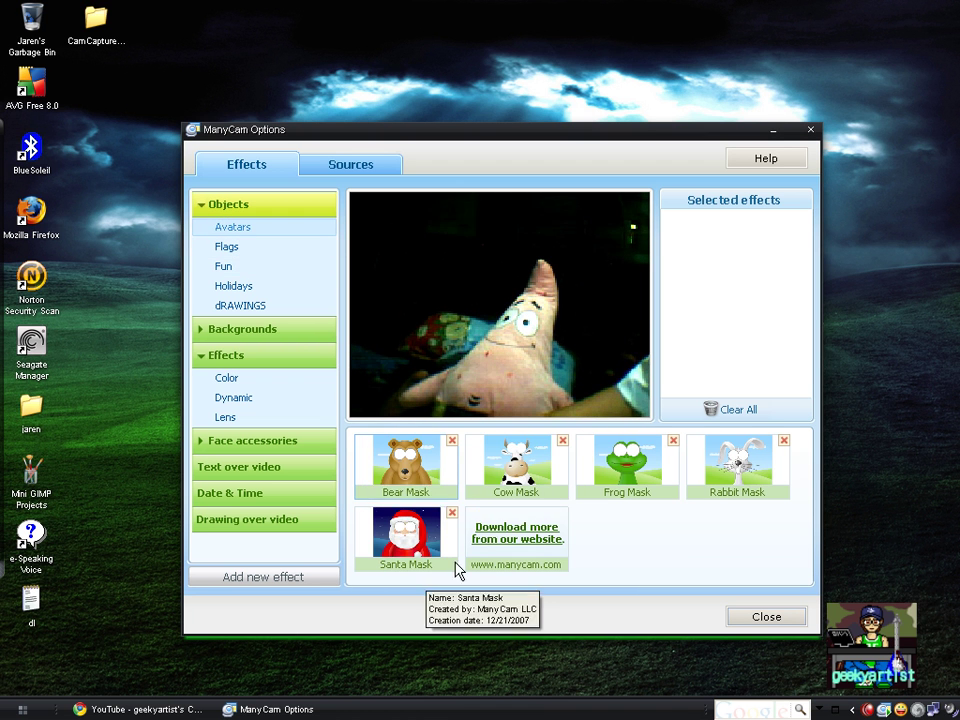
click(622, 470)
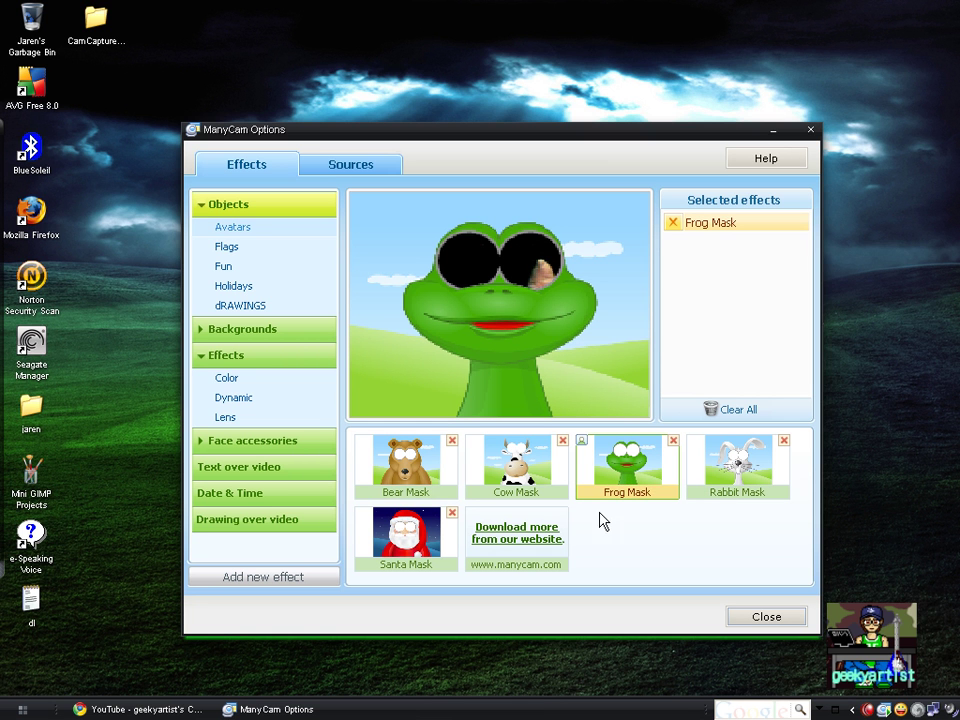
click(585, 442)
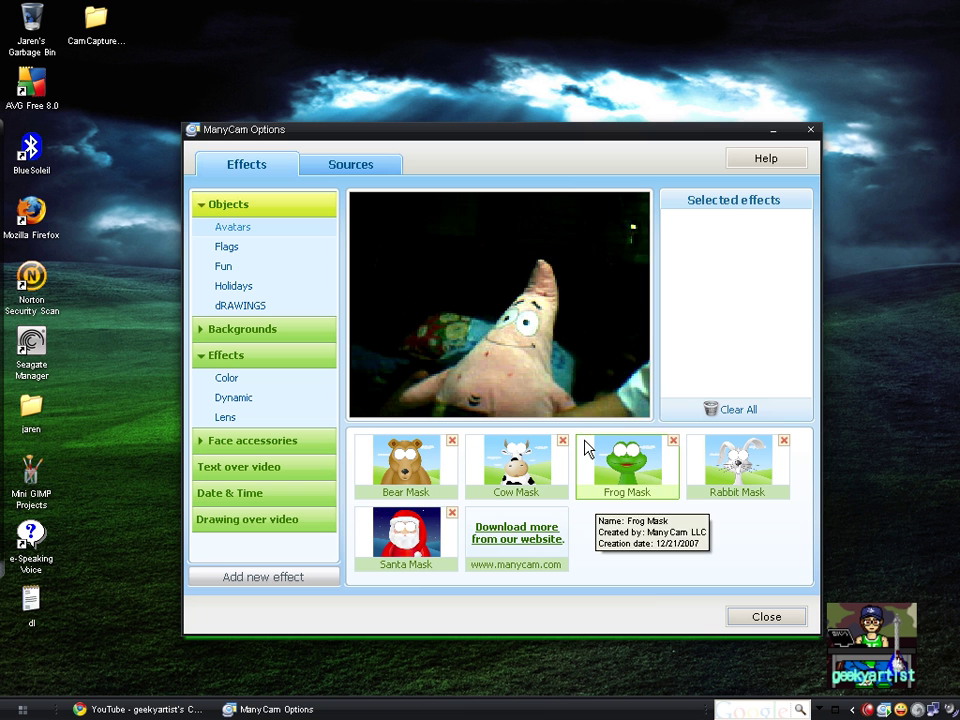
click(414, 566)
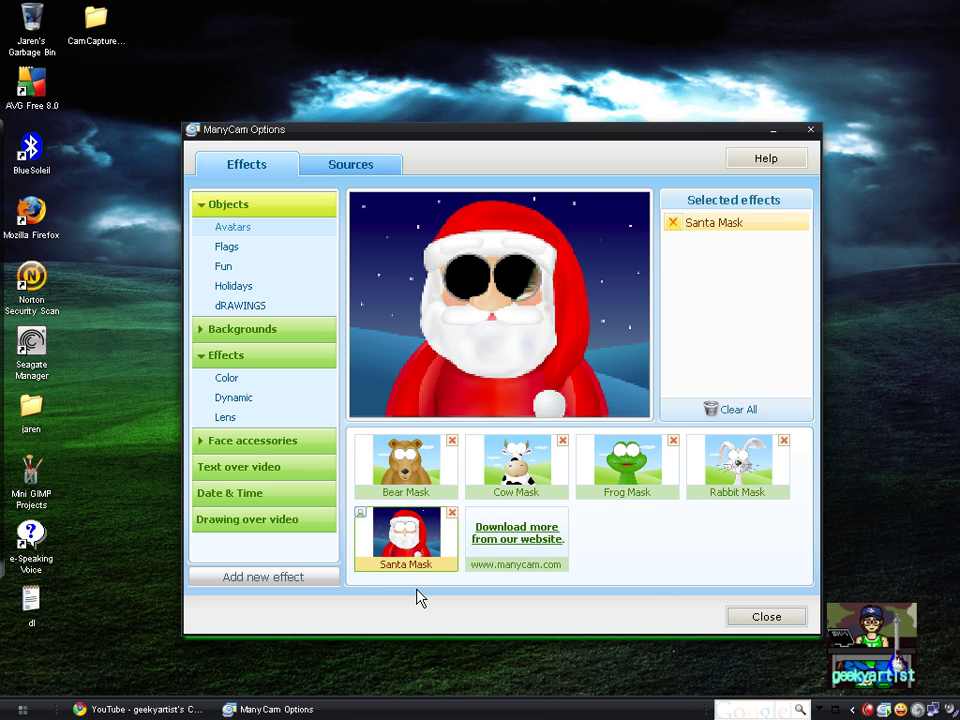
mouse_move(366, 538)
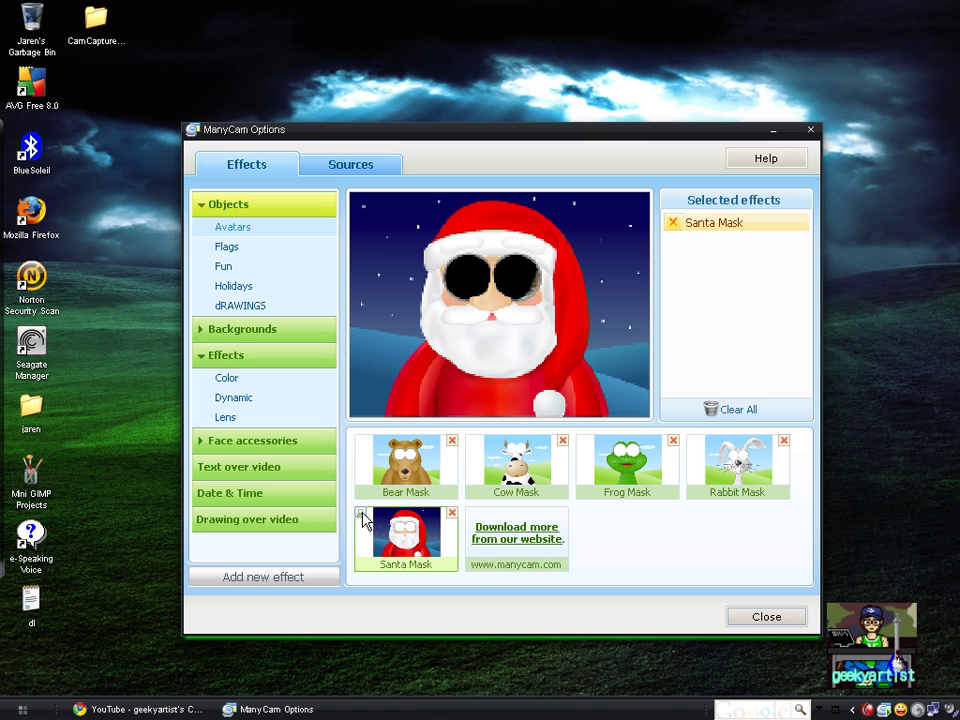
click(363, 516)
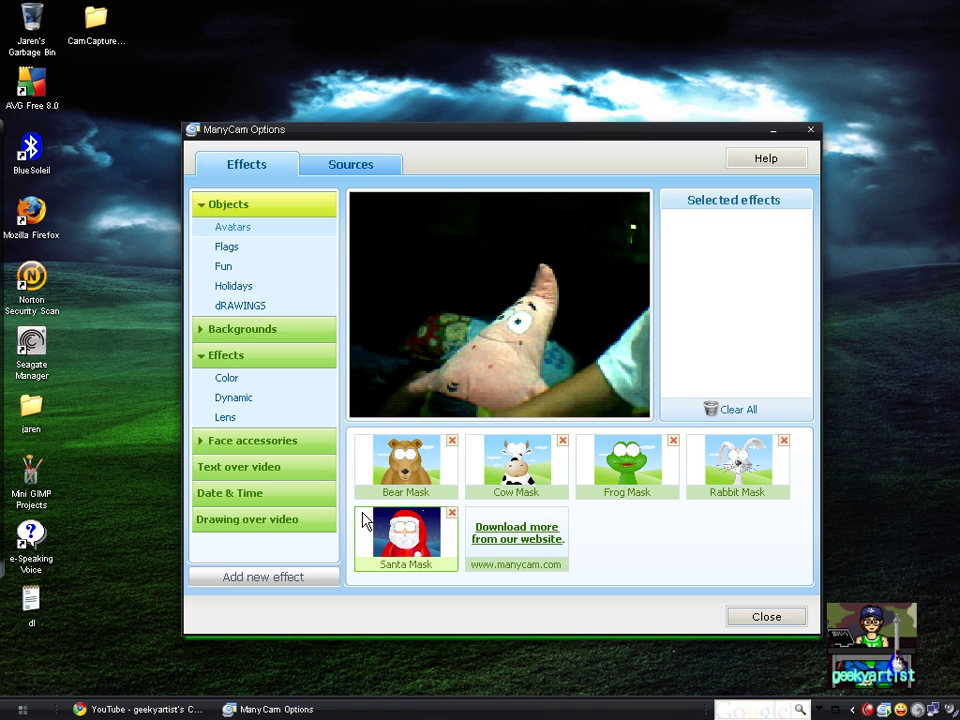
Step: Browse the Flags and Fun objects and briefly add then remove the Be Right Back sign
click(278, 256)
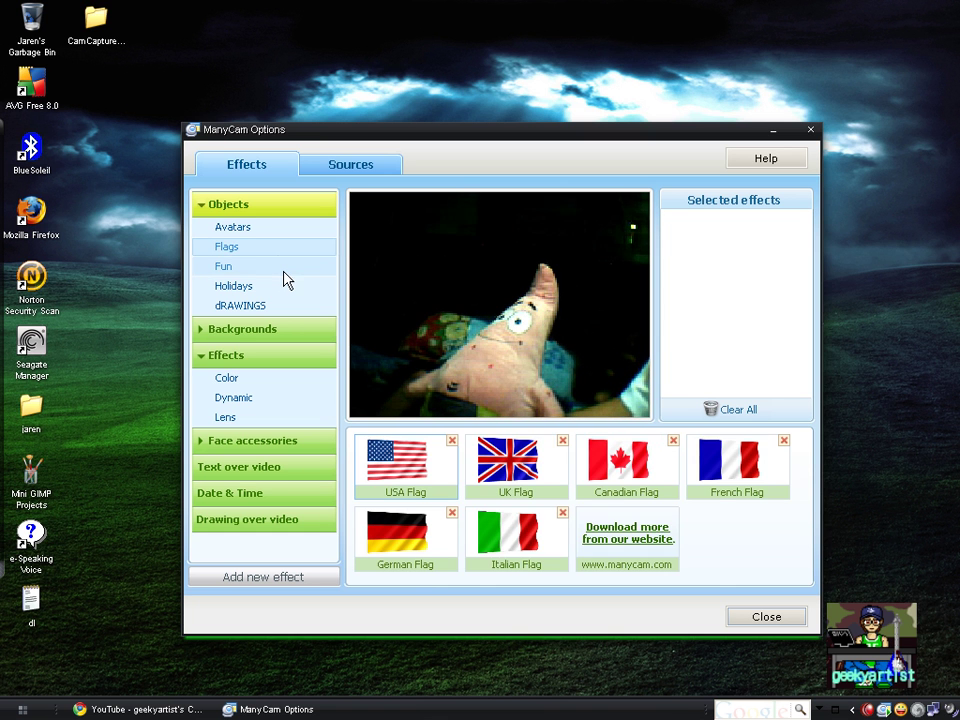
click(285, 270)
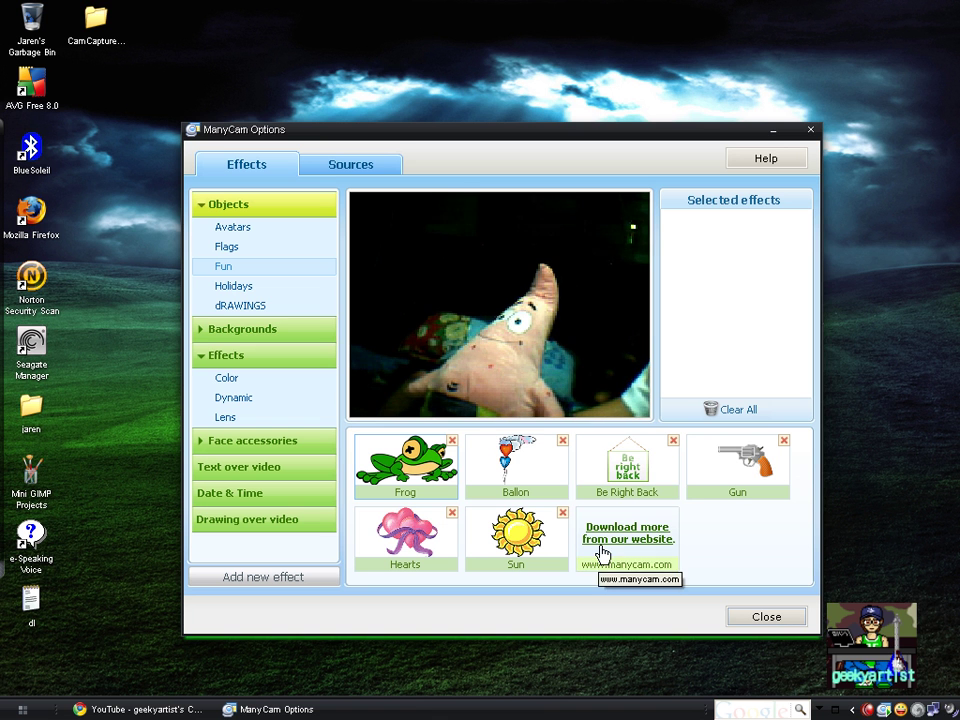
click(632, 478)
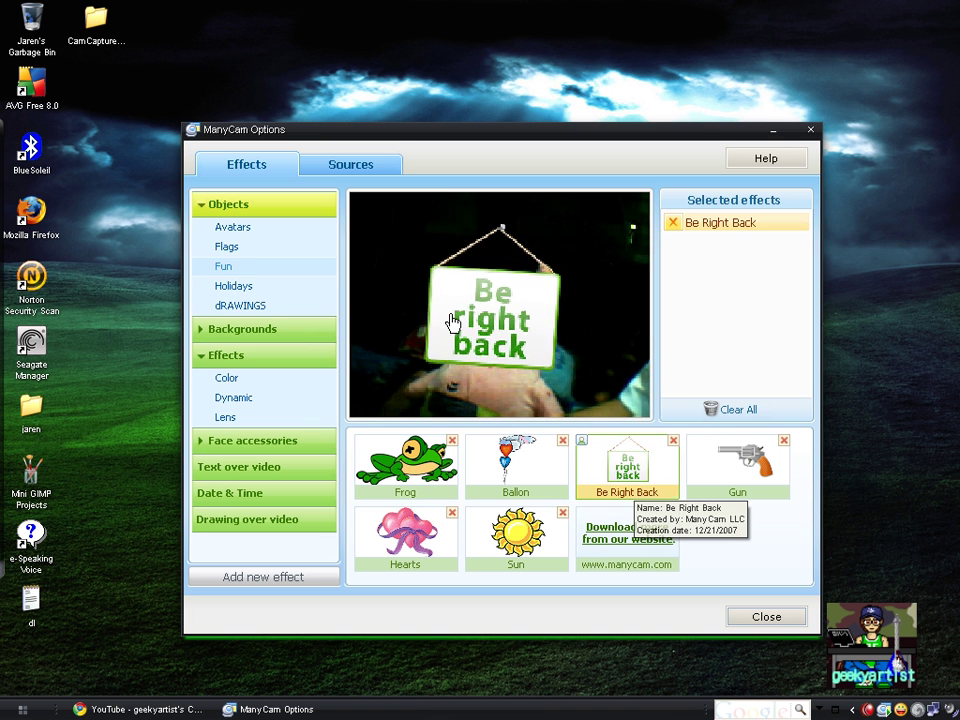
click(591, 448)
Step: Add and remove the Gun overlay, view Holidays objects, then collapse the Objects categories
click(745, 476)
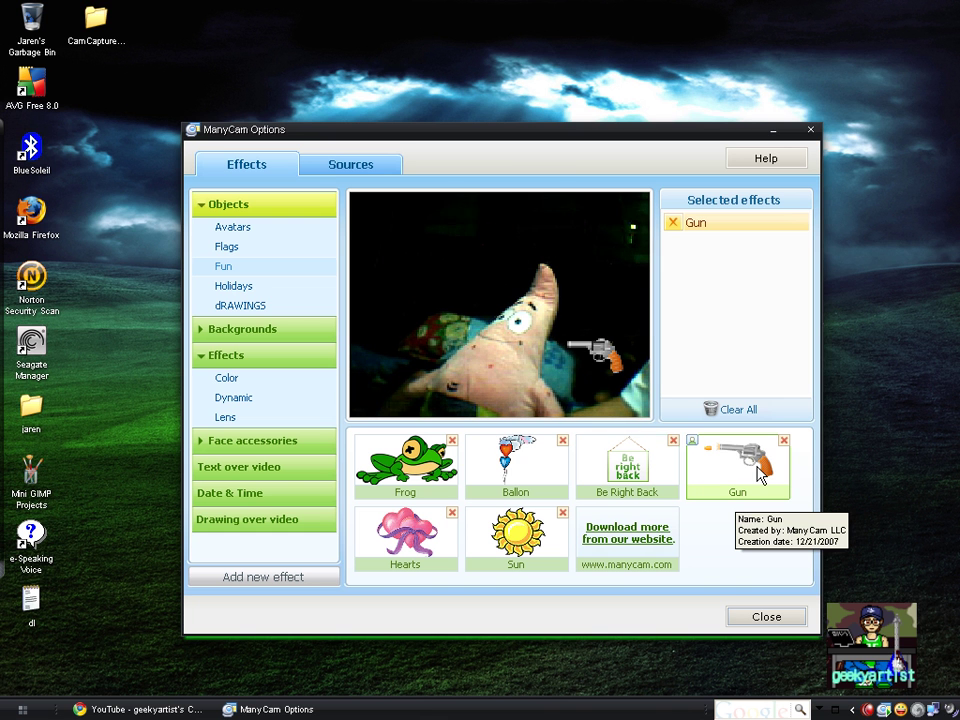
click(750, 478)
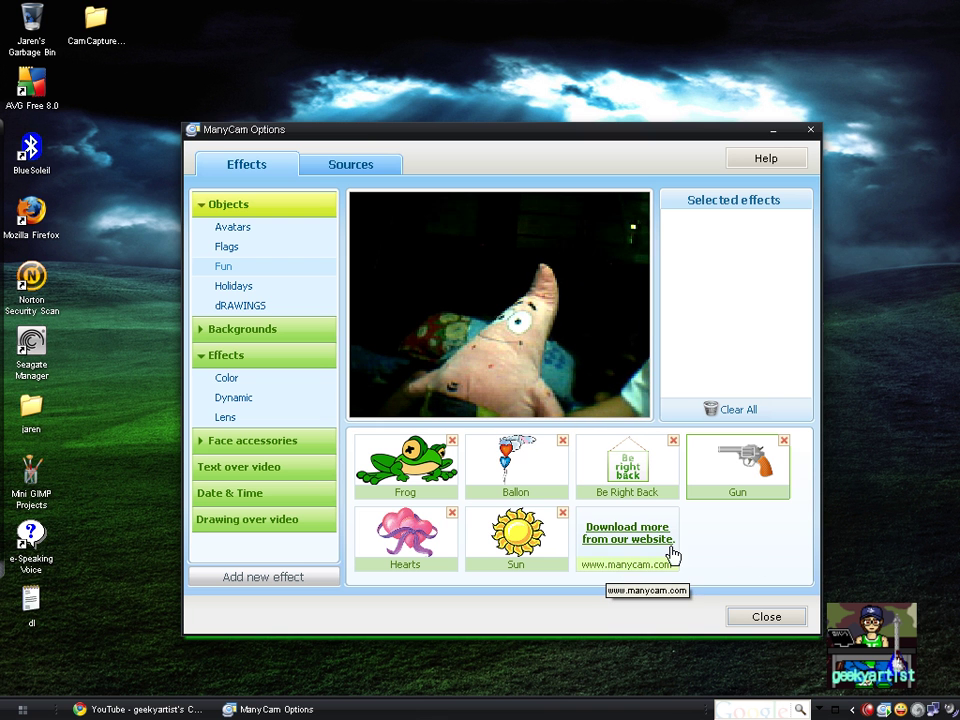
click(278, 289)
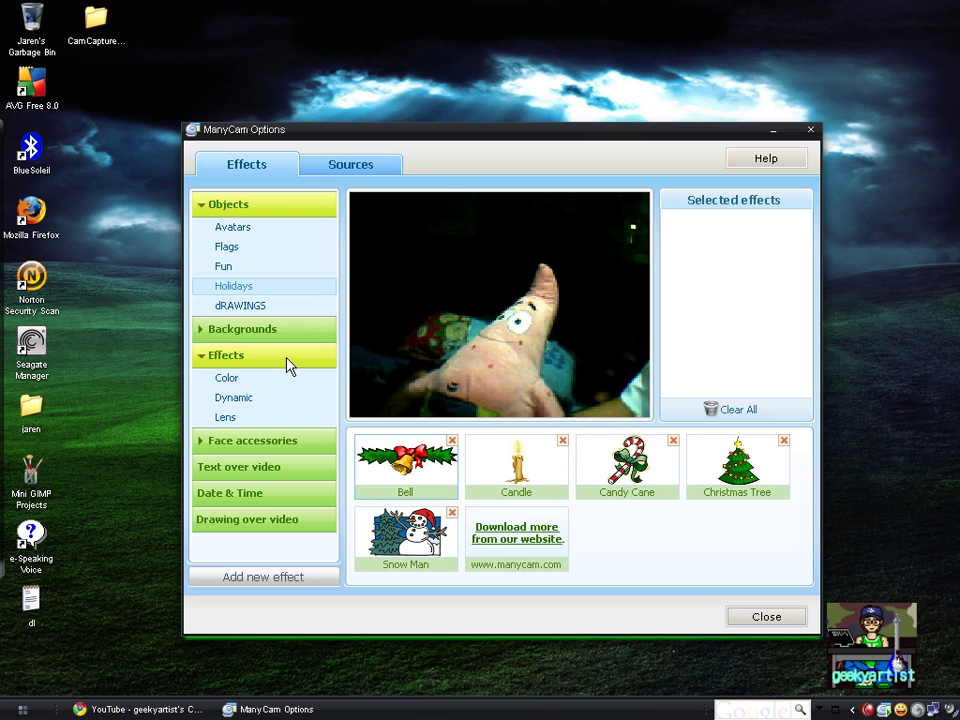
click(227, 209)
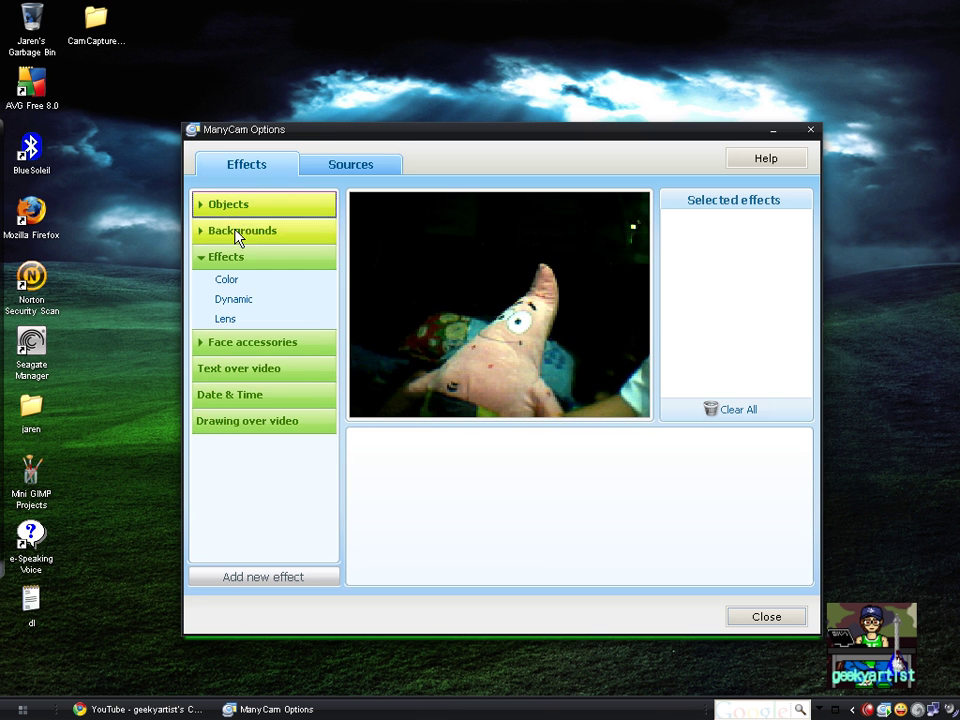
Step: Expand Backgrounds and browse the Static and Dynamic background lists
click(244, 231)
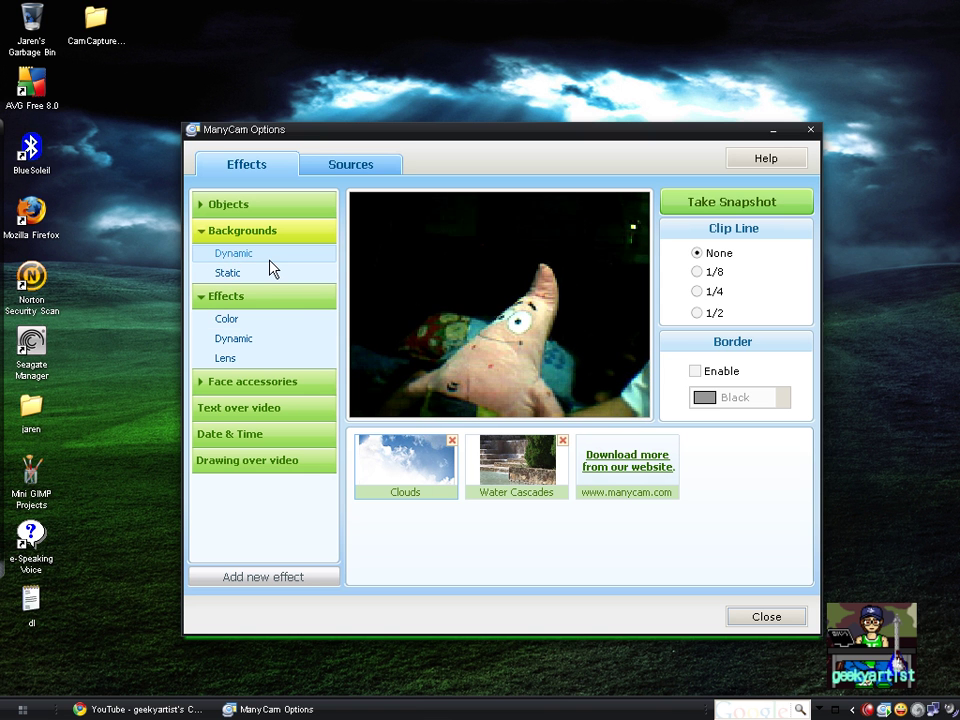
click(256, 276)
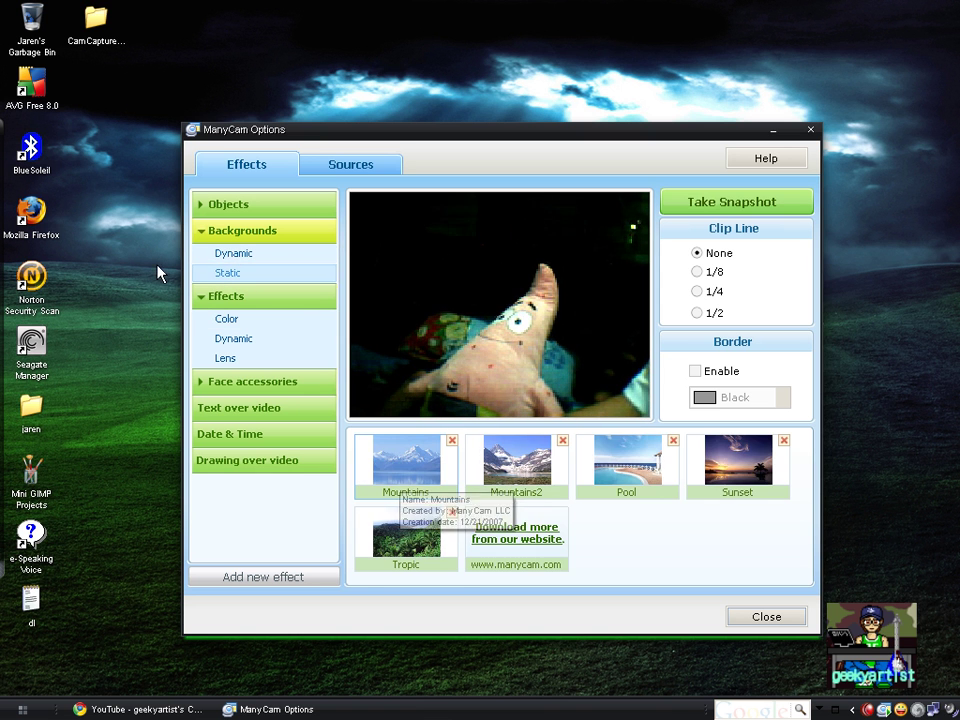
click(237, 256)
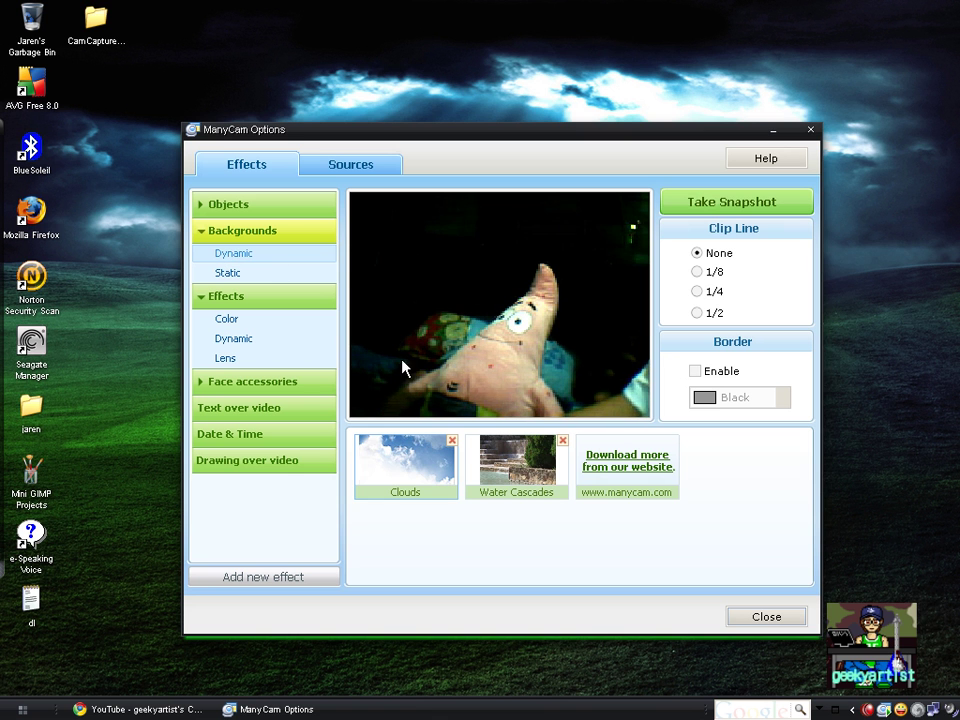
Step: Capture an empty background snapshot with the countdown and accept it
click(396, 447)
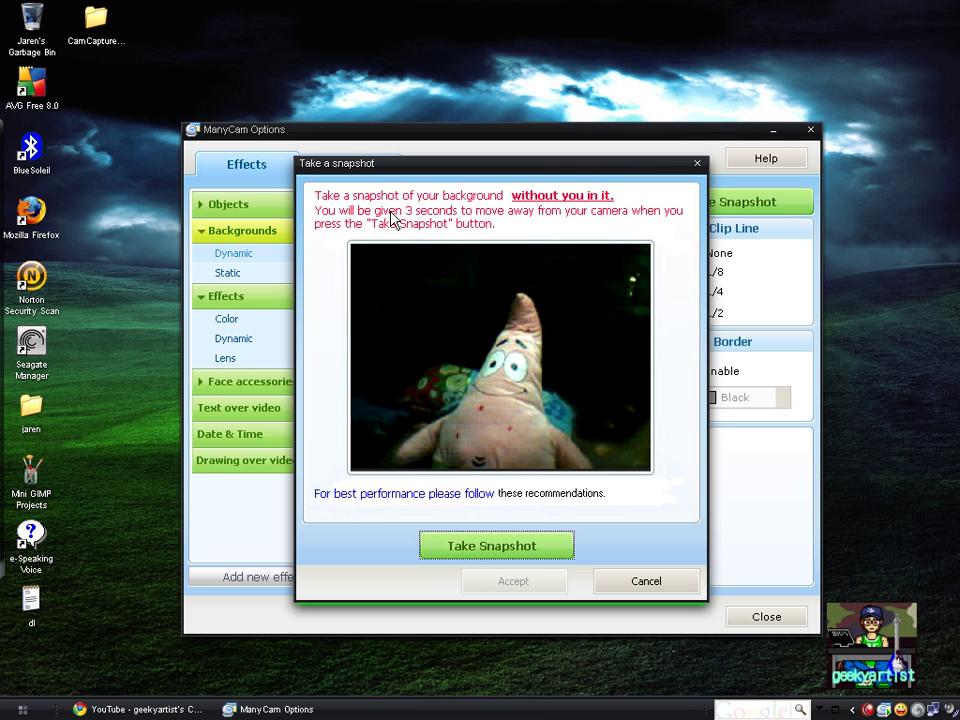
click(469, 557)
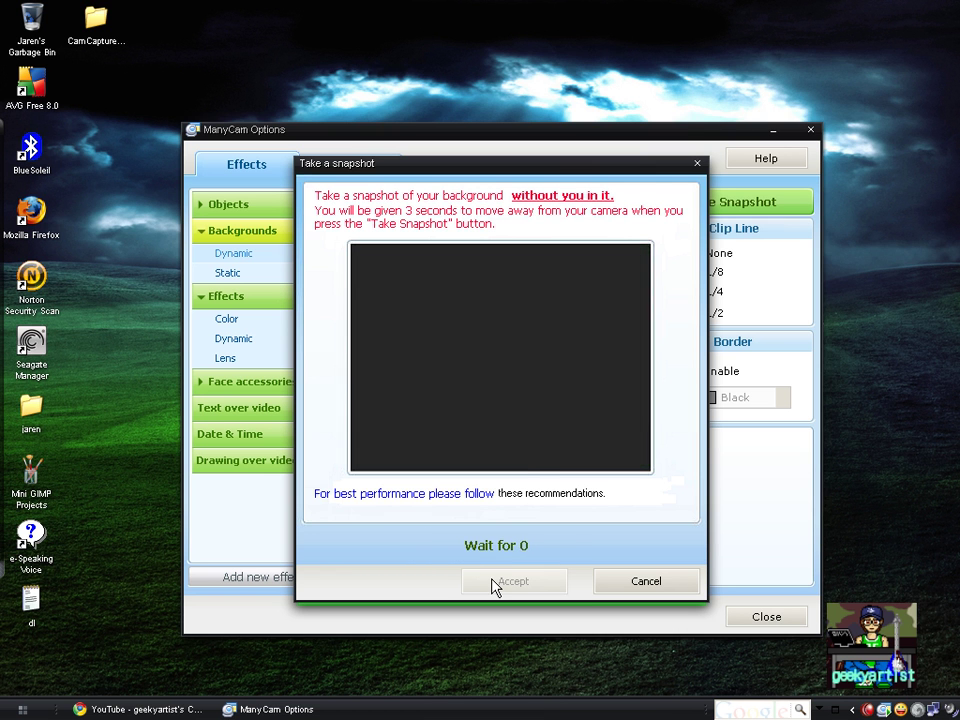
click(494, 582)
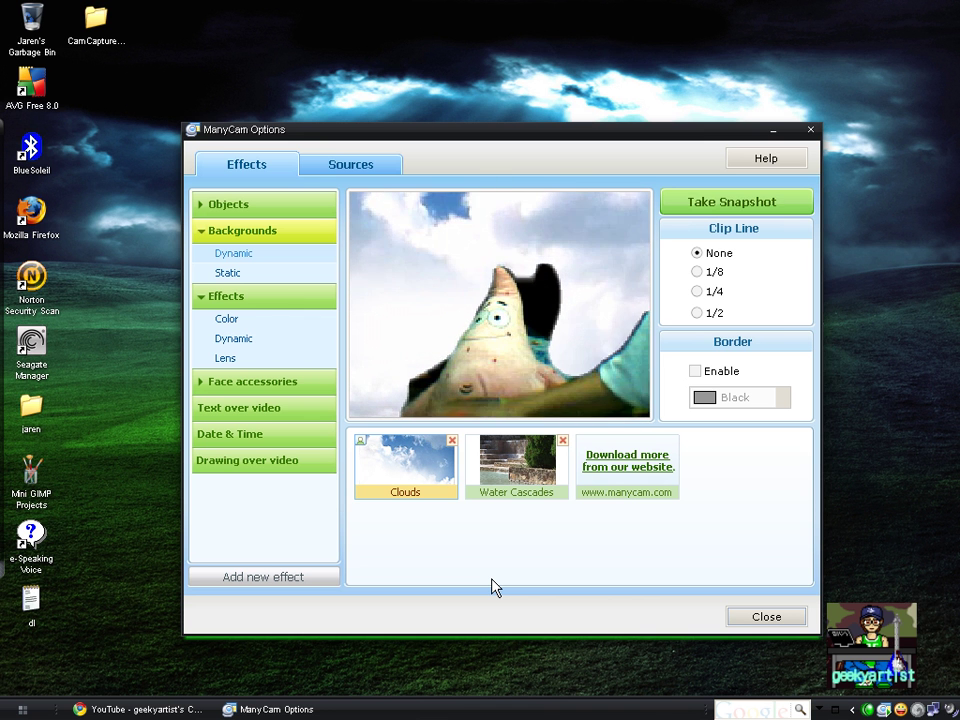
Step: Turn off the Clouds background and try Alien and Ghost, ending on the Sepia color effect
click(370, 448)
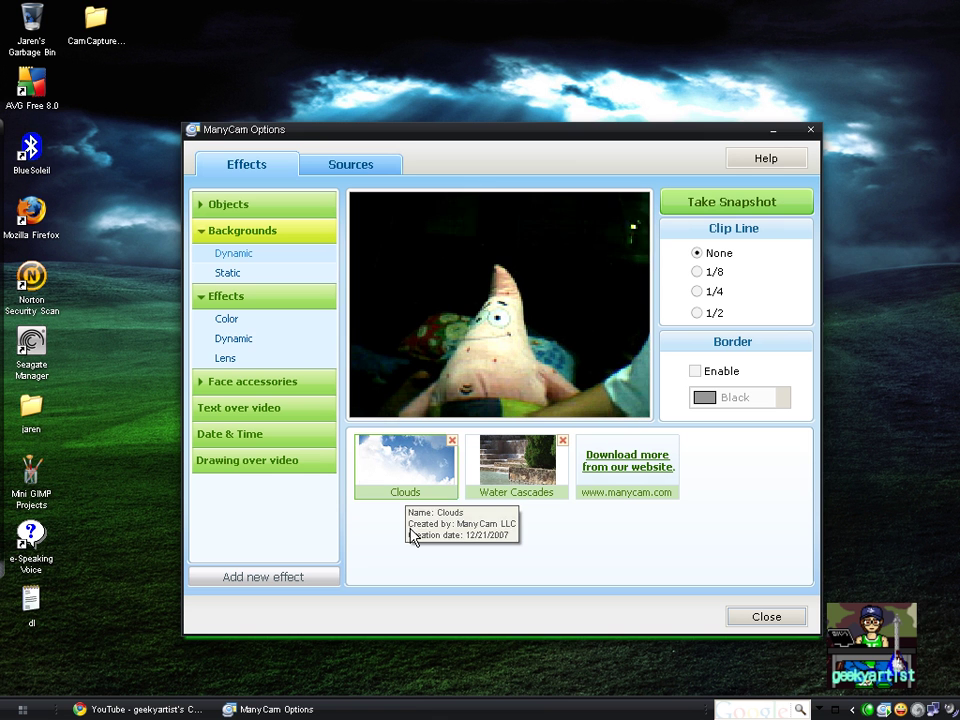
click(267, 321)
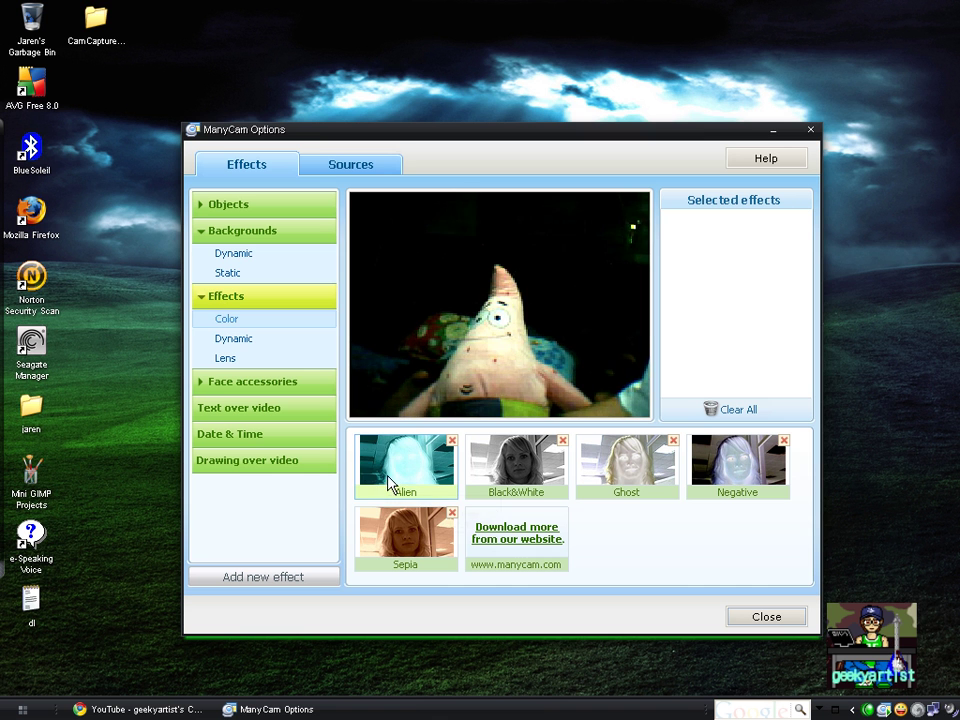
click(383, 459)
click(637, 480)
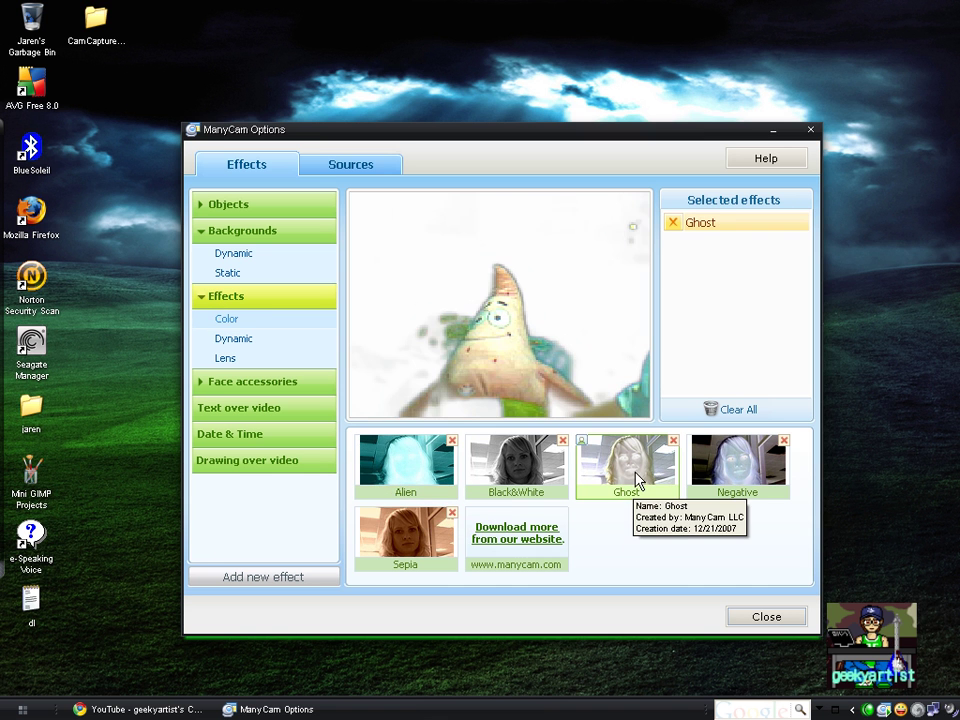
click(395, 540)
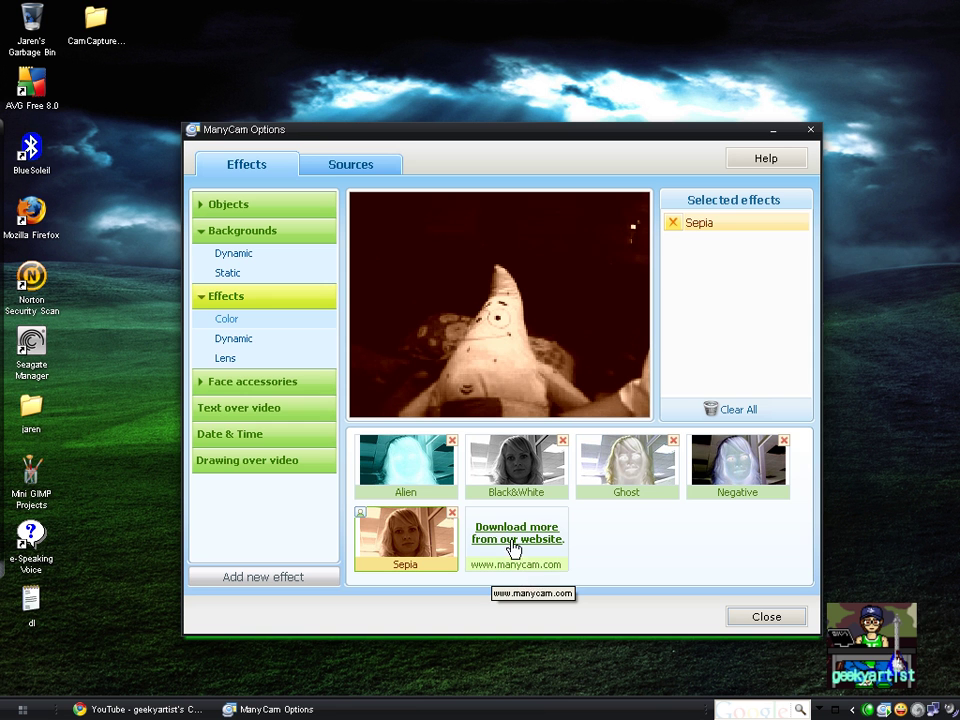
Step: Try the Fire and Snow dynamic effects, settling on Water alongside Sepia
click(224, 343)
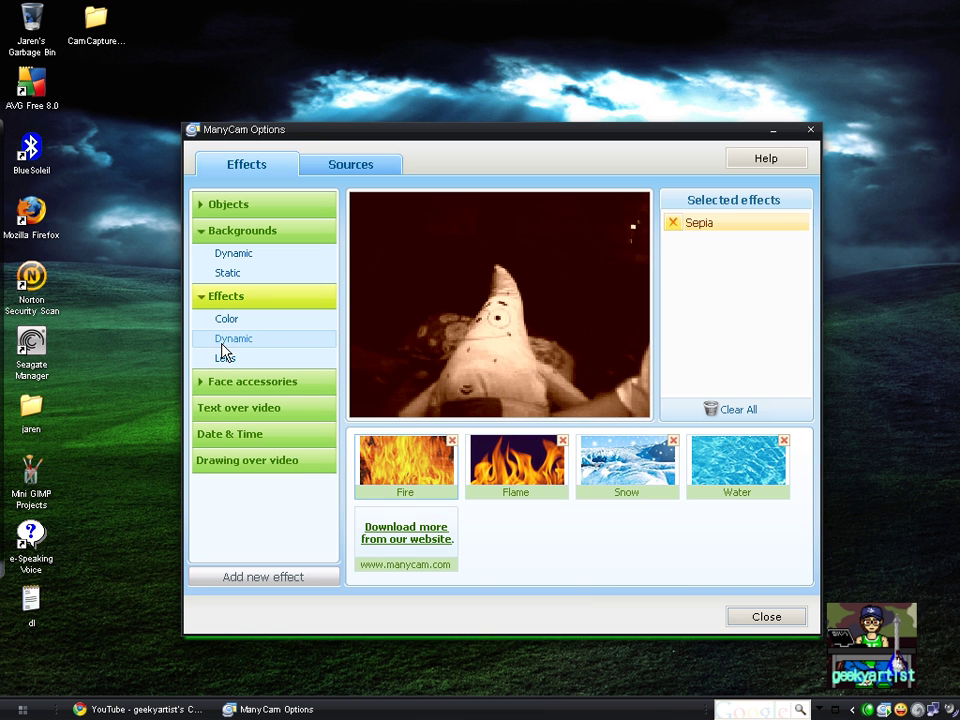
click(418, 481)
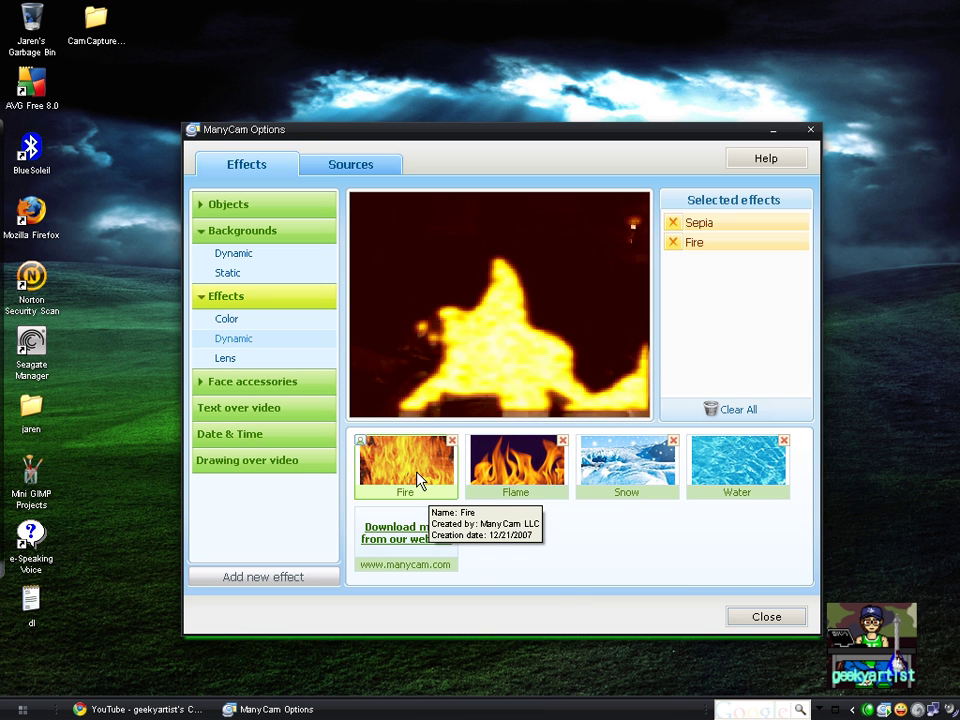
click(648, 468)
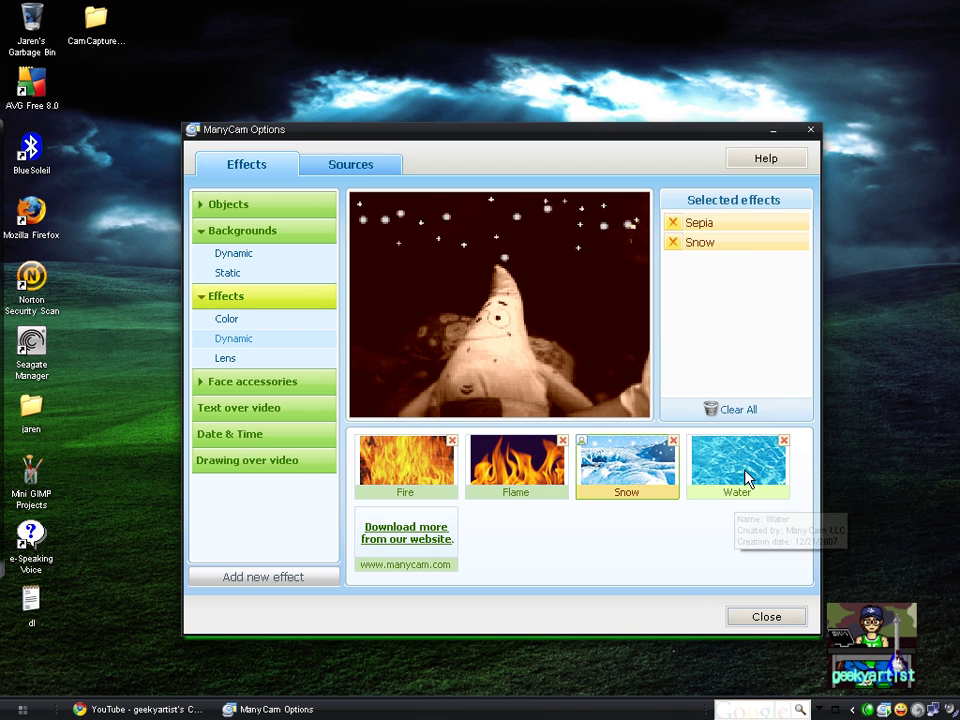
click(745, 480)
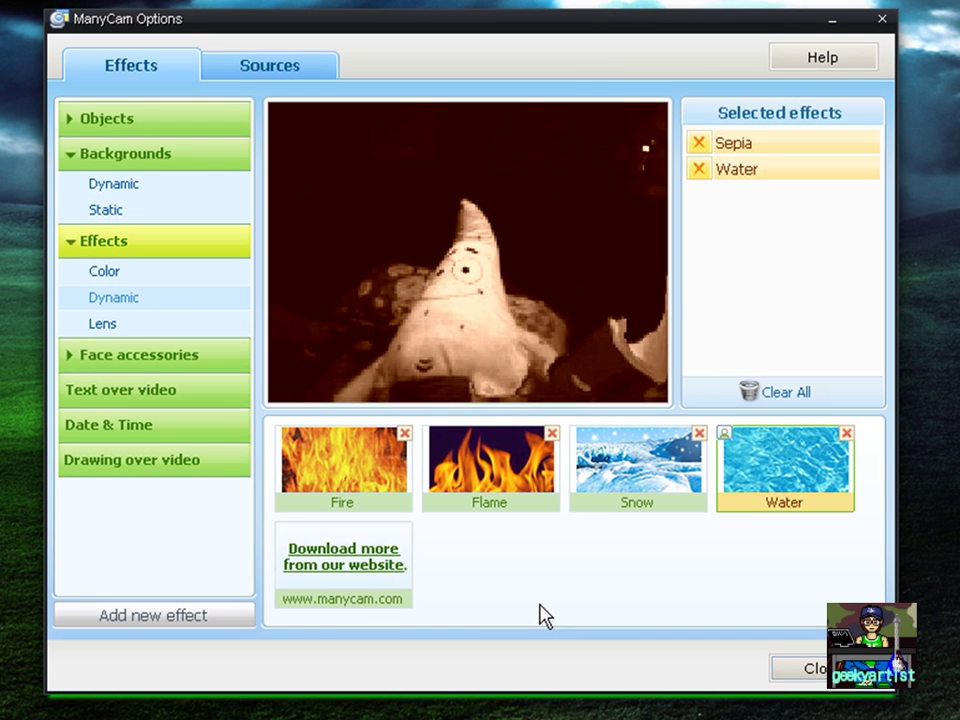
Step: Add the Bulge lens distortion and remove the Water dynamic effect
click(178, 333)
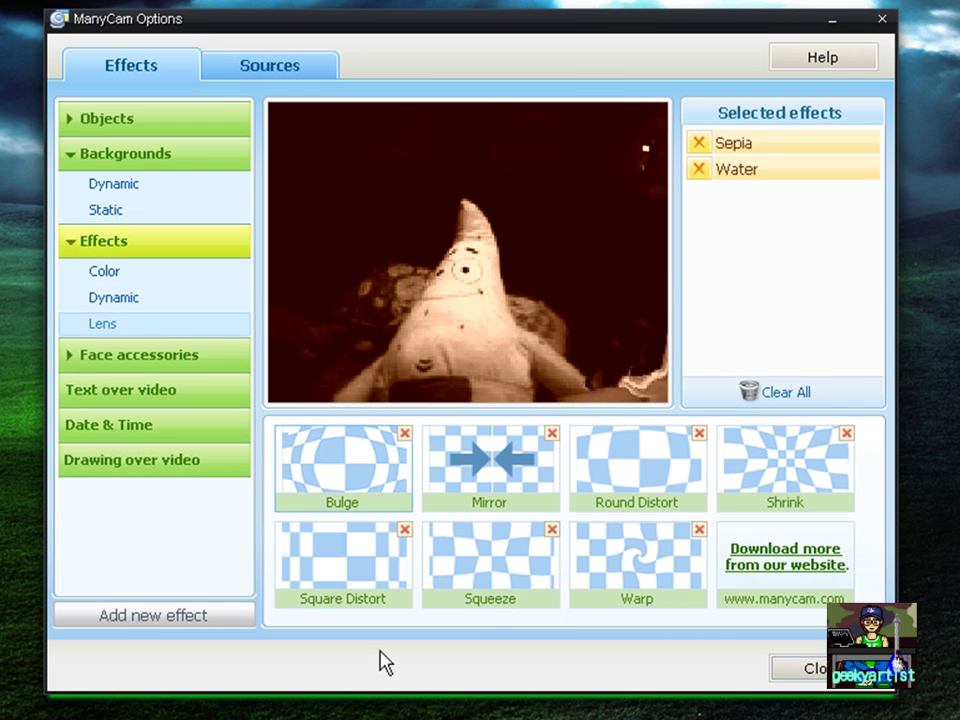
click(340, 465)
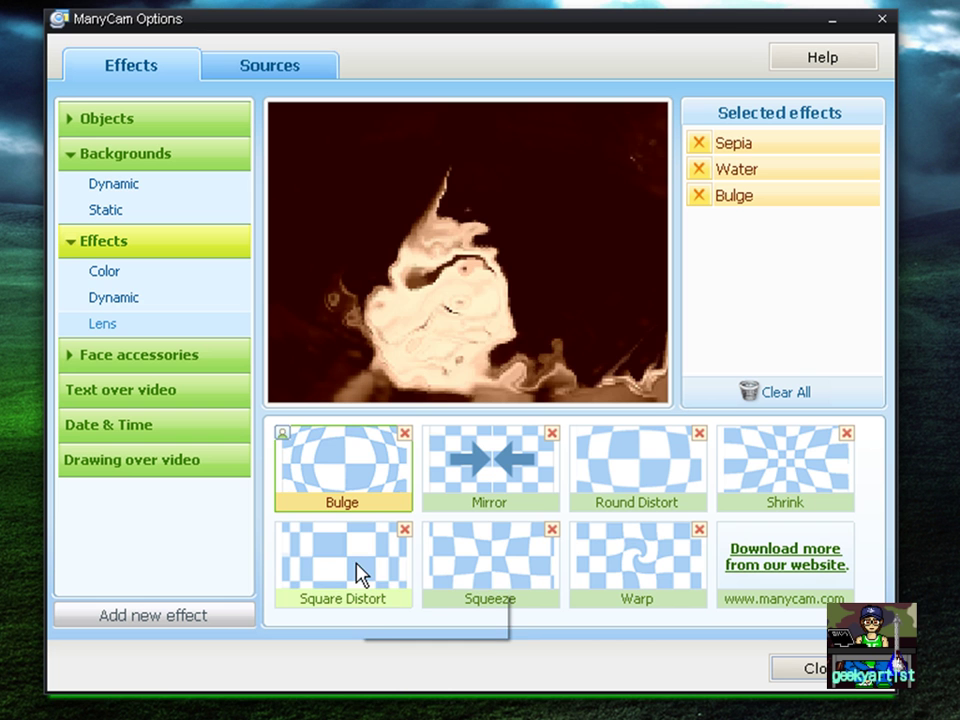
click(125, 298)
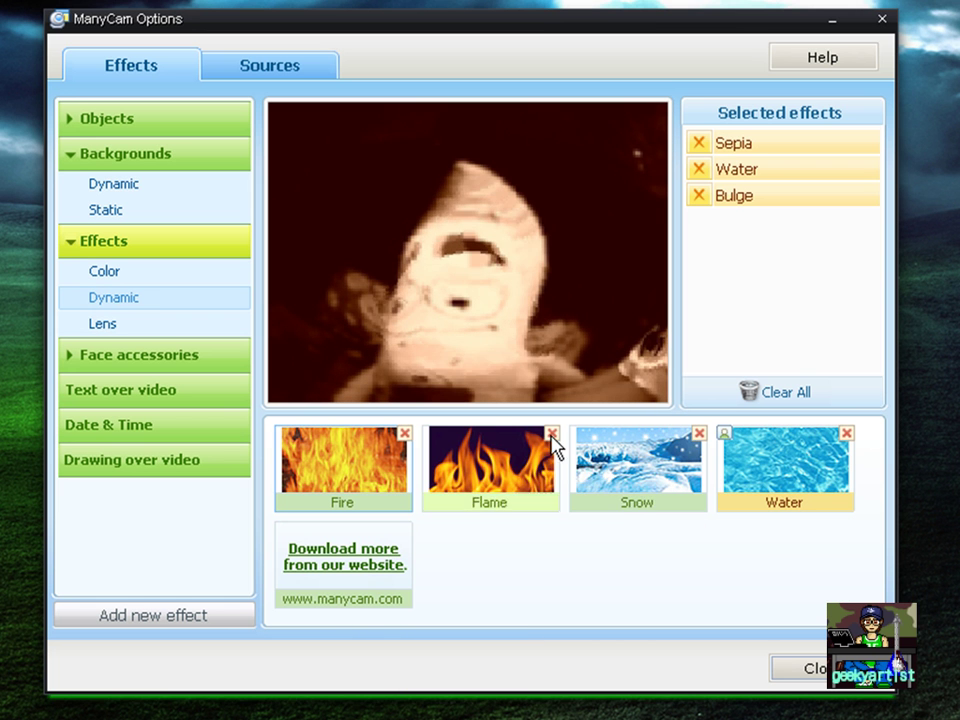
click(722, 440)
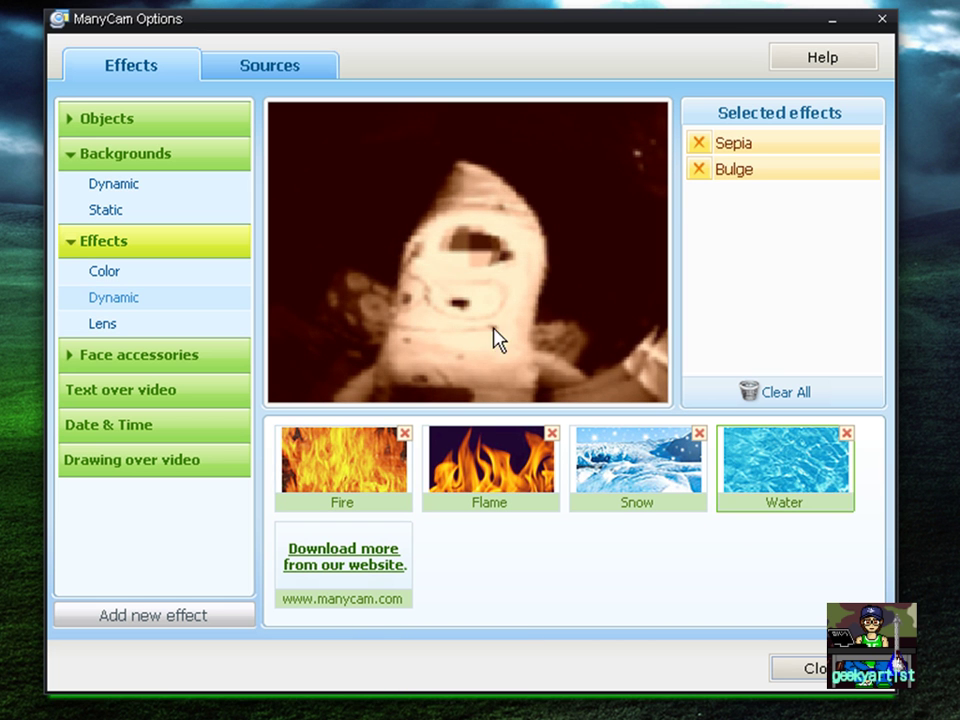
Step: Cycle through Mirror, Round Distort, Shrink, Square Distort and Squeeze lenses, then collapse the effect categories
click(69, 326)
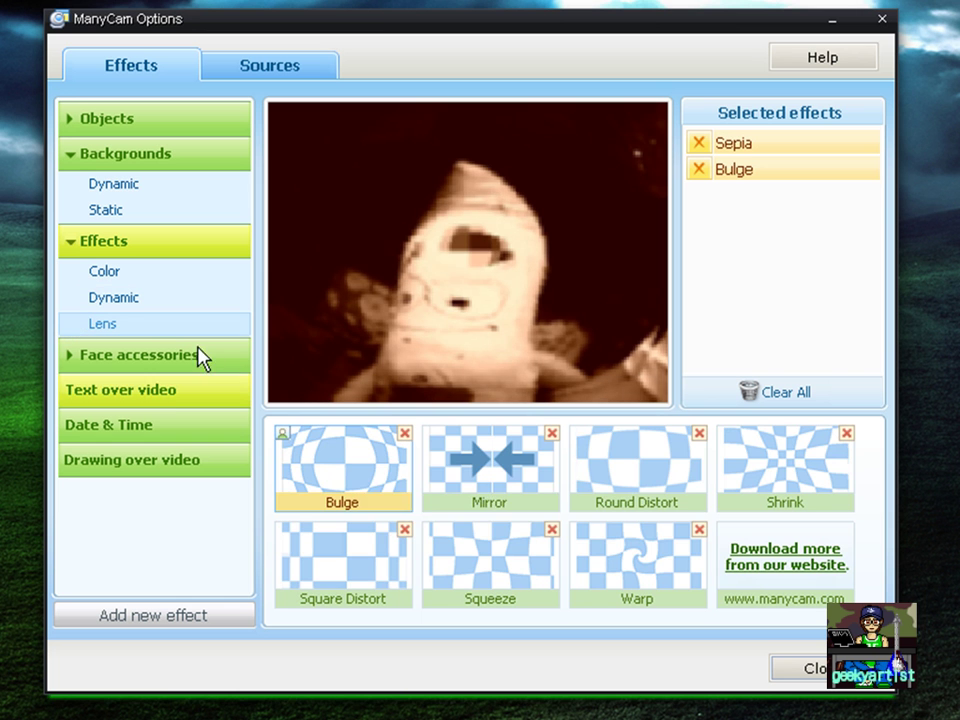
click(535, 485)
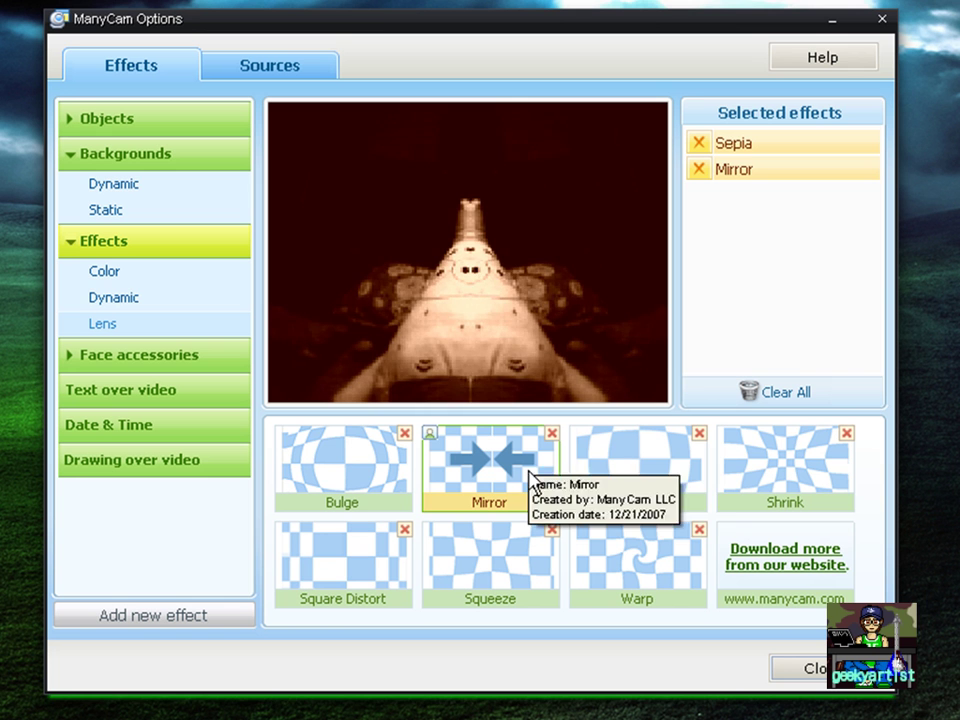
click(617, 452)
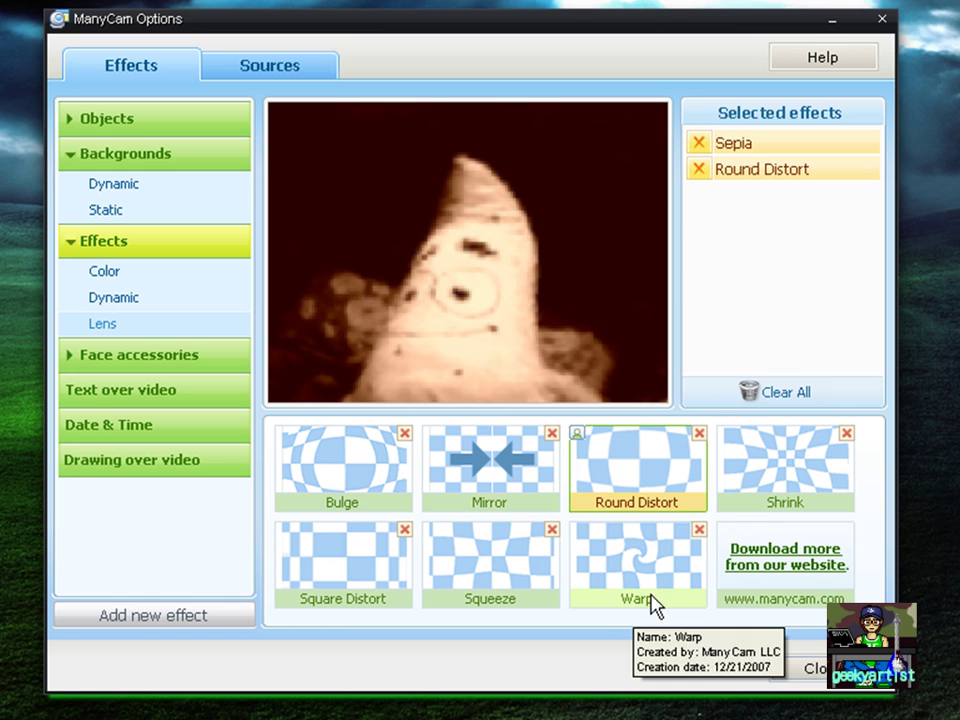
click(776, 476)
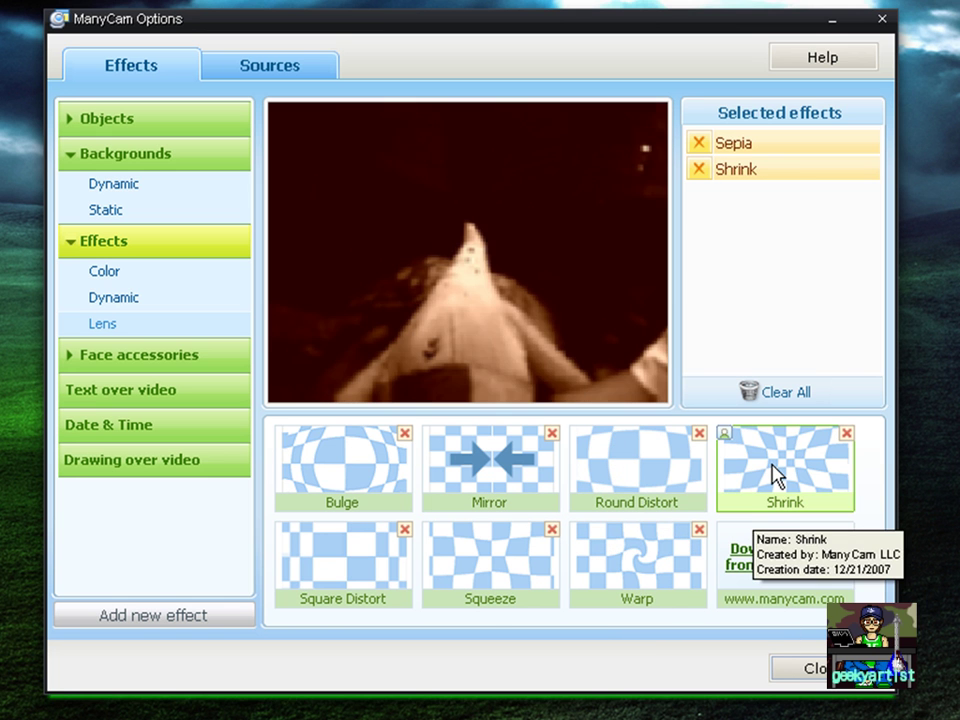
click(392, 553)
click(491, 553)
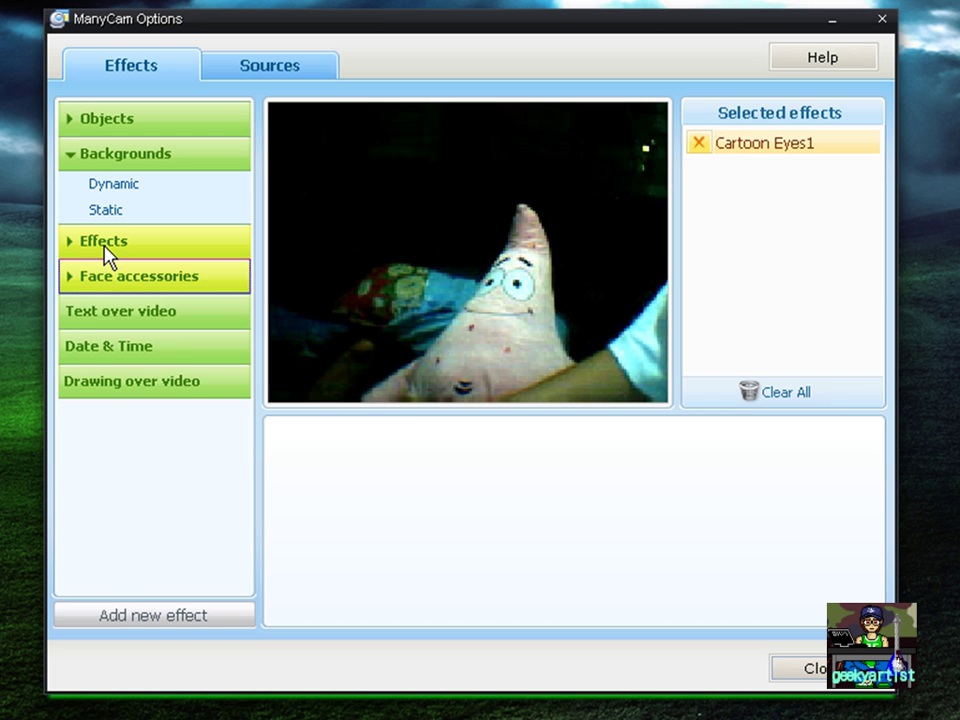
click(106, 243)
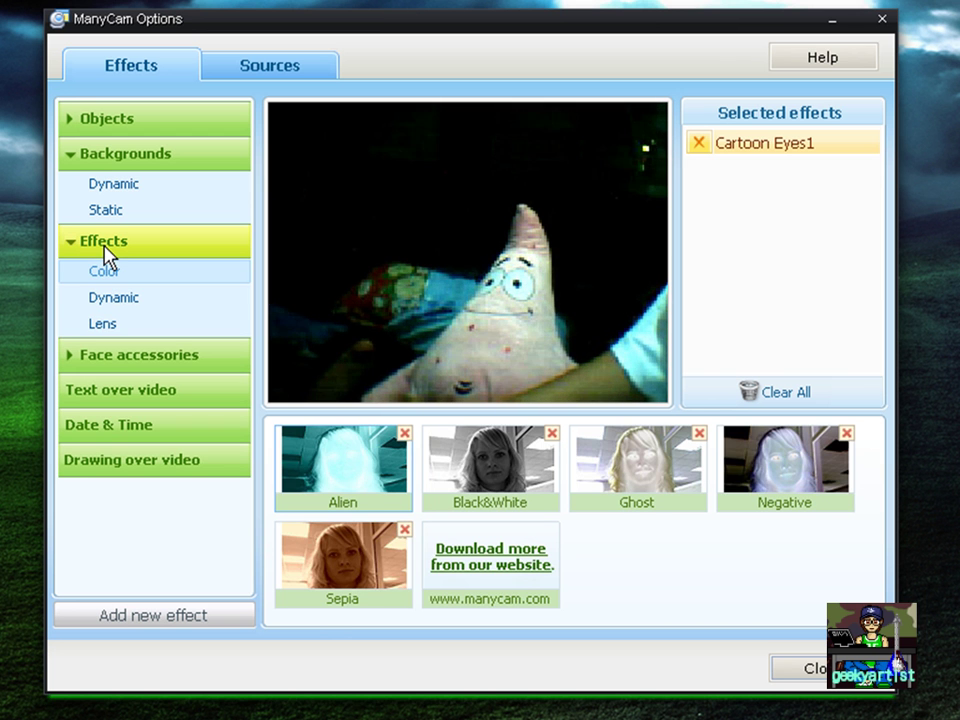
click(111, 323)
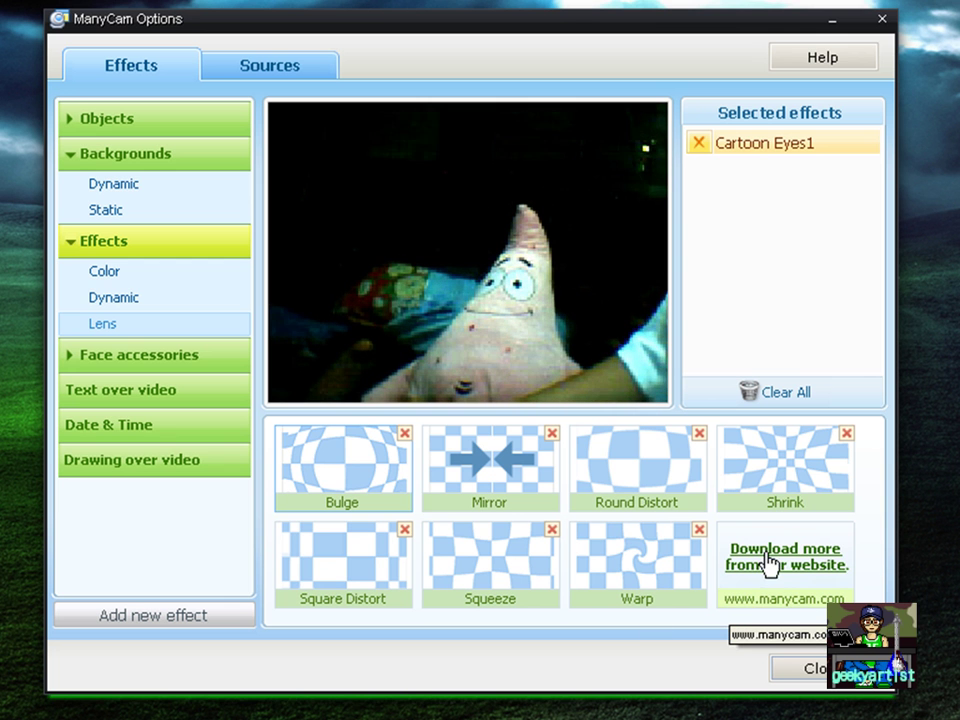
click(122, 244)
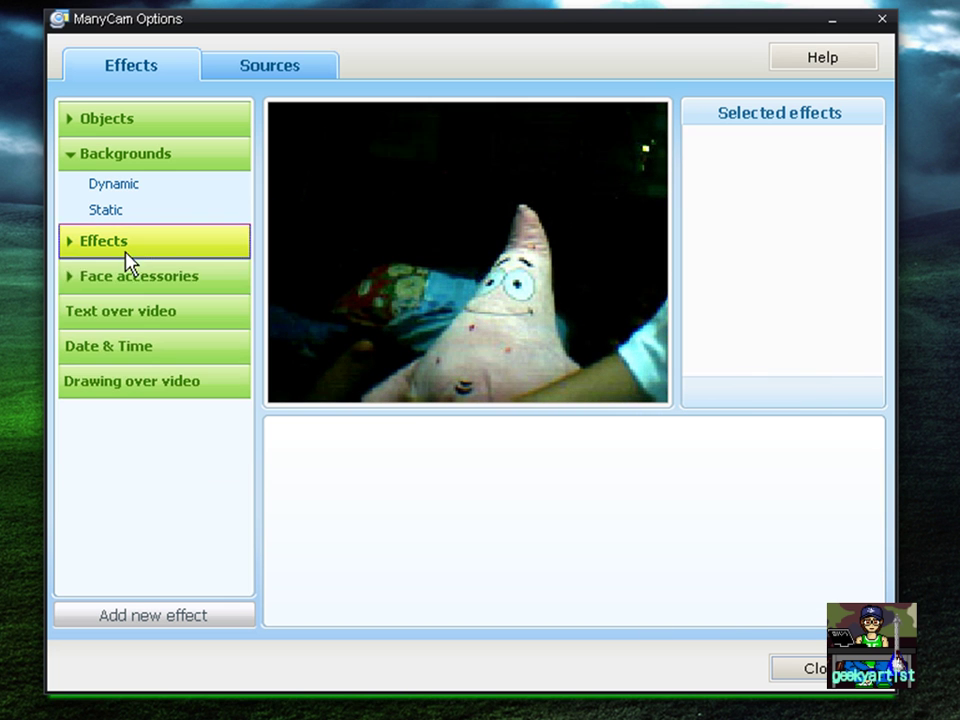
Step: Browse Eyeglasses and Face masks under Face accessories and apply the Scream mask
click(137, 274)
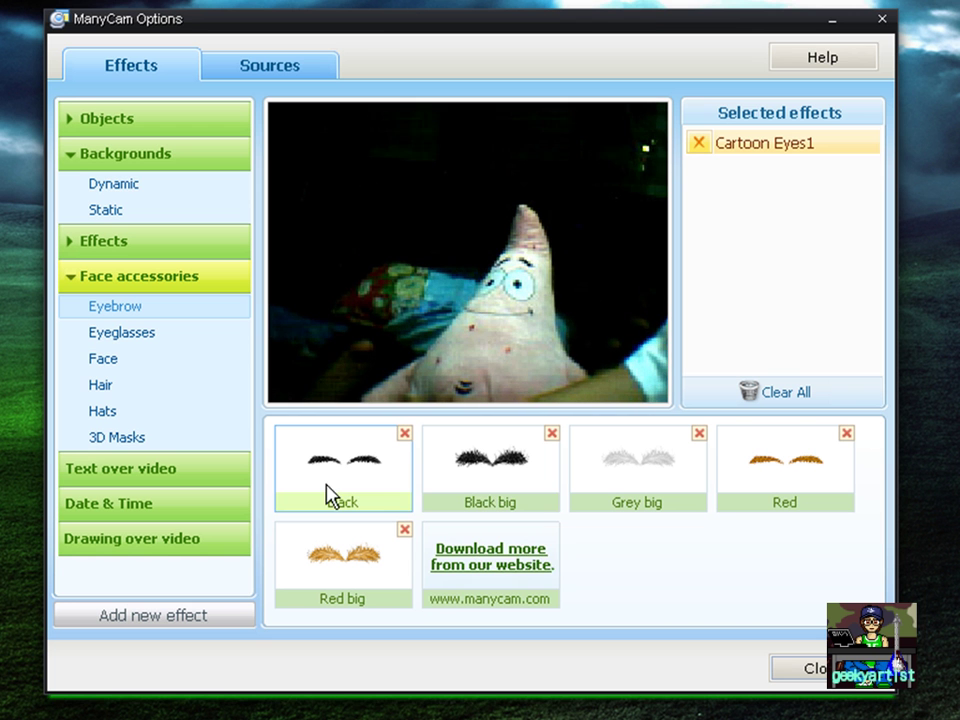
click(158, 337)
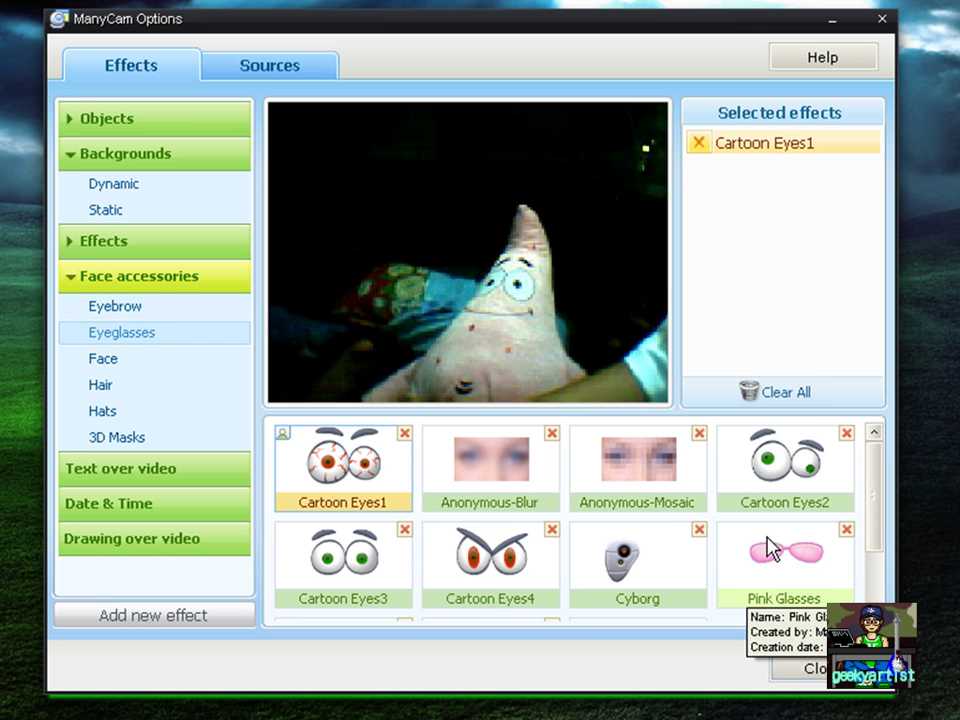
click(206, 362)
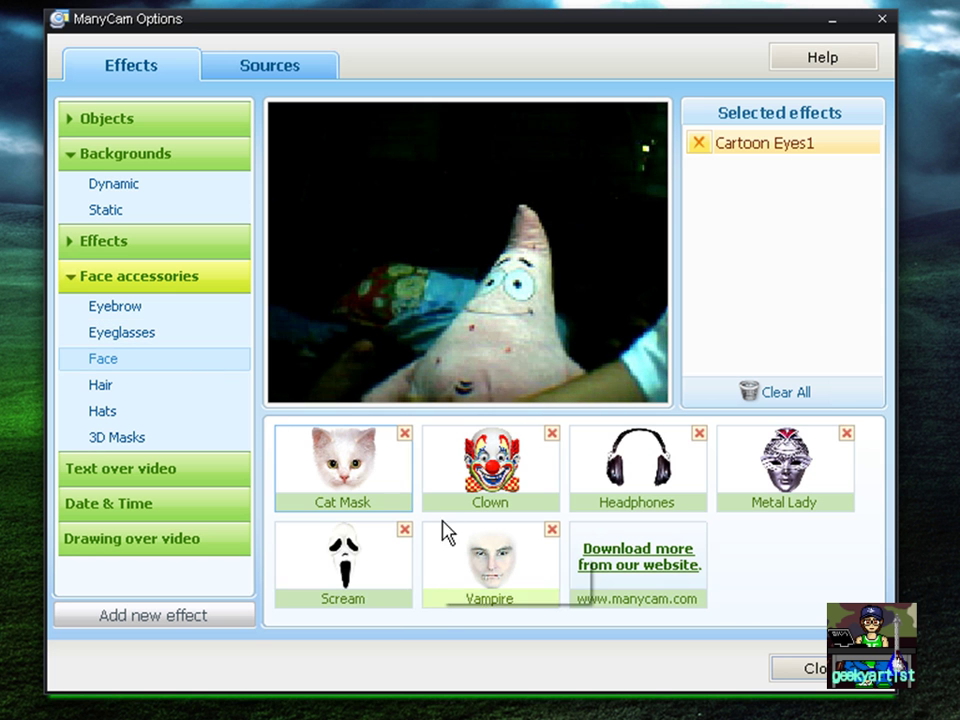
click(343, 568)
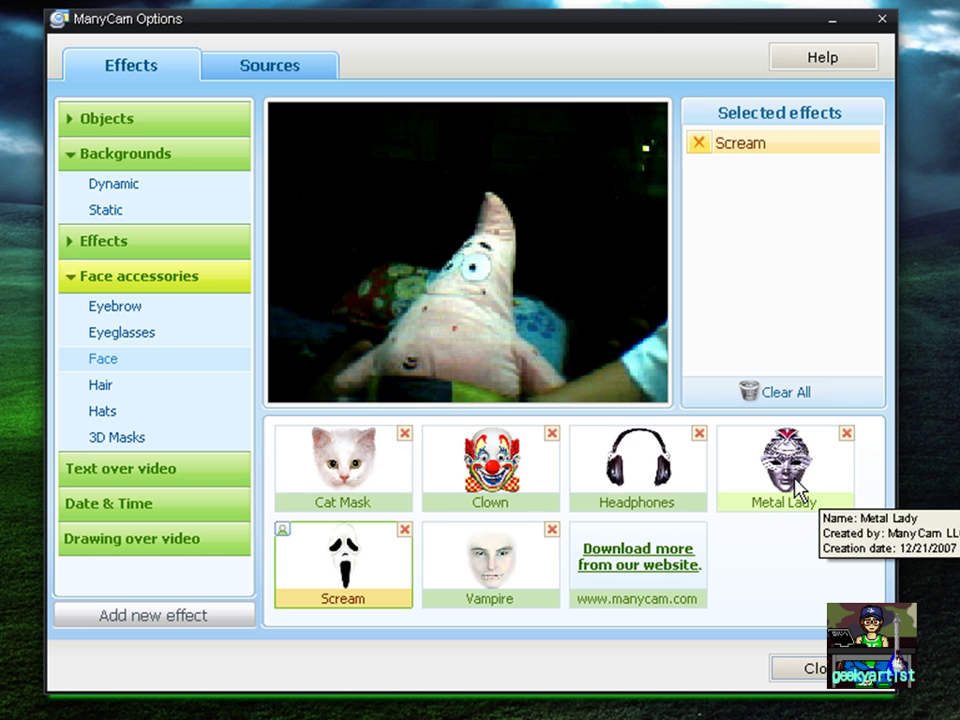
Step: Browse the Hats and 3D Masks accessories, then collapse Face accessories
click(165, 405)
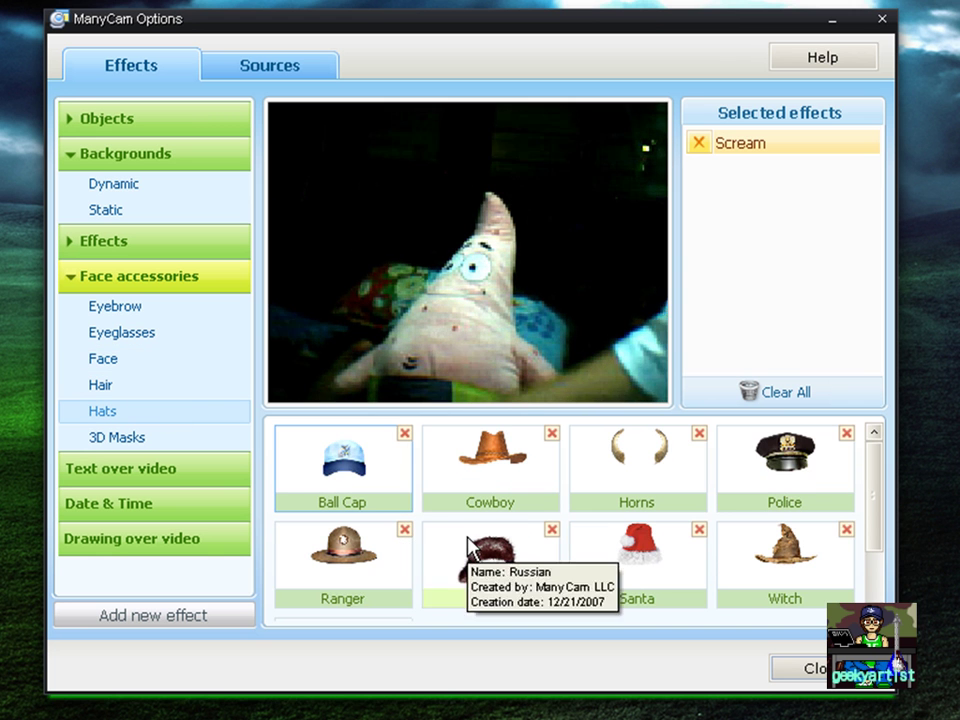
scroll(879, 553, down, 3)
click(116, 439)
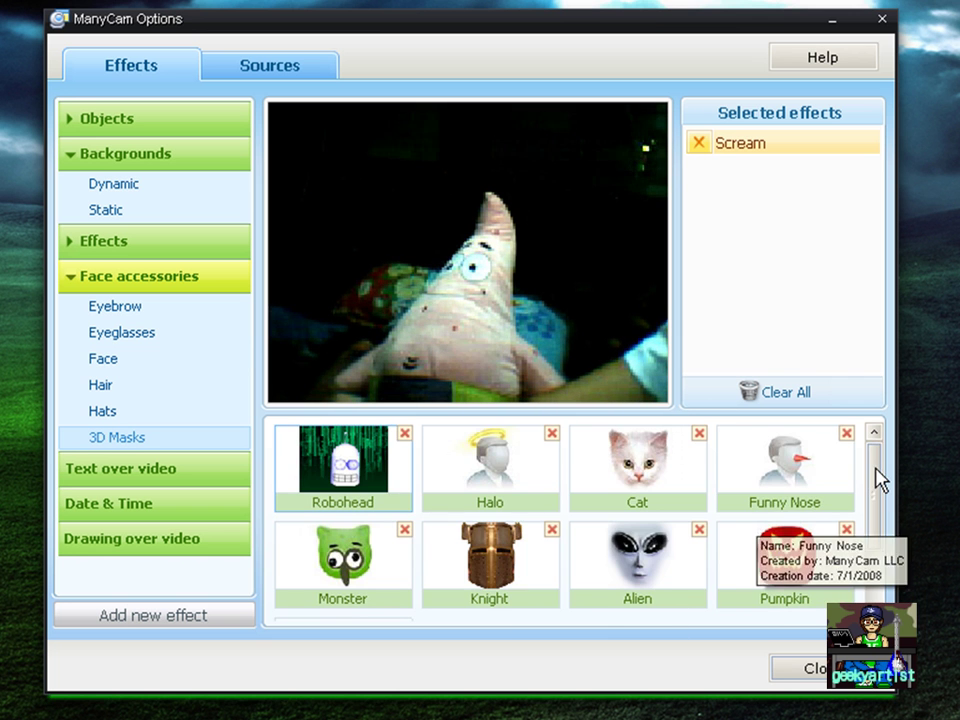
drag(876, 480, 872, 448)
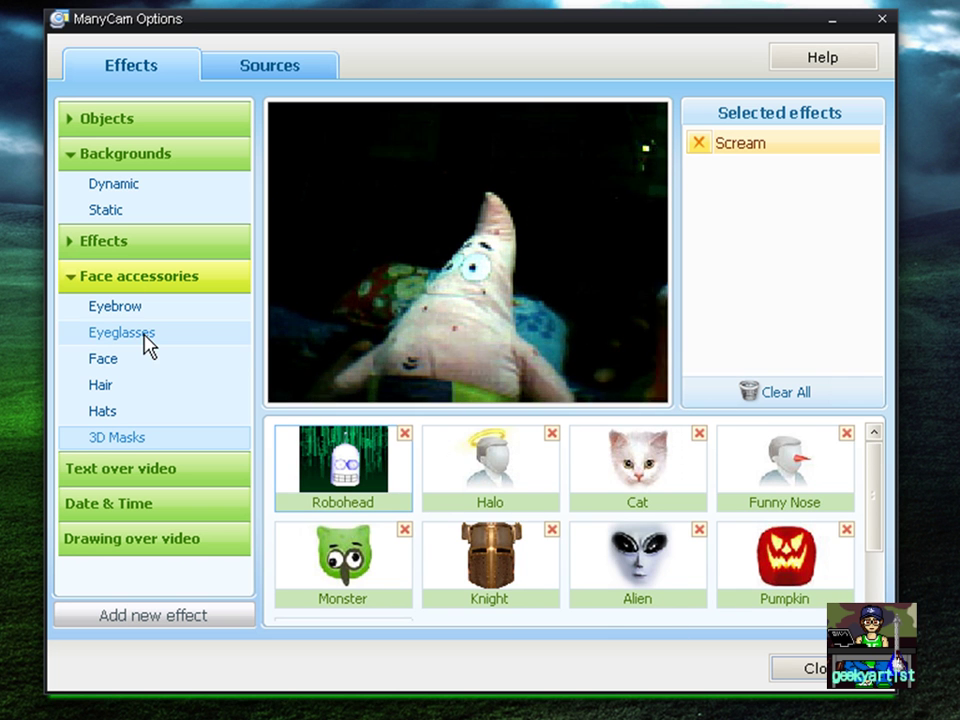
click(83, 283)
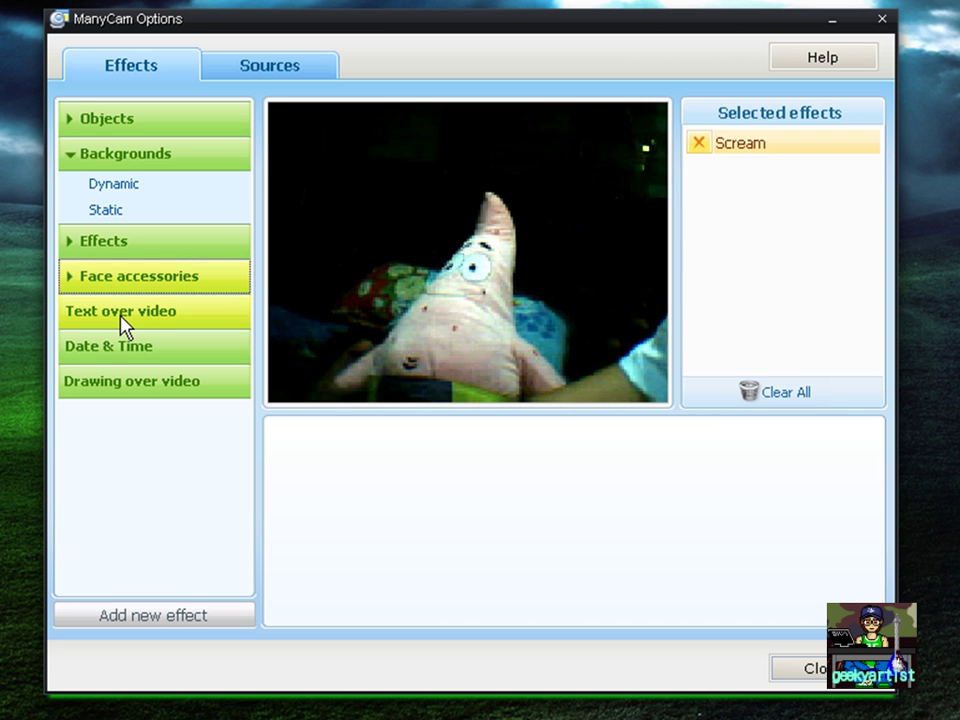
Step: Turn on the '- patrick -' text overlay with a Navy background bar
click(121, 318)
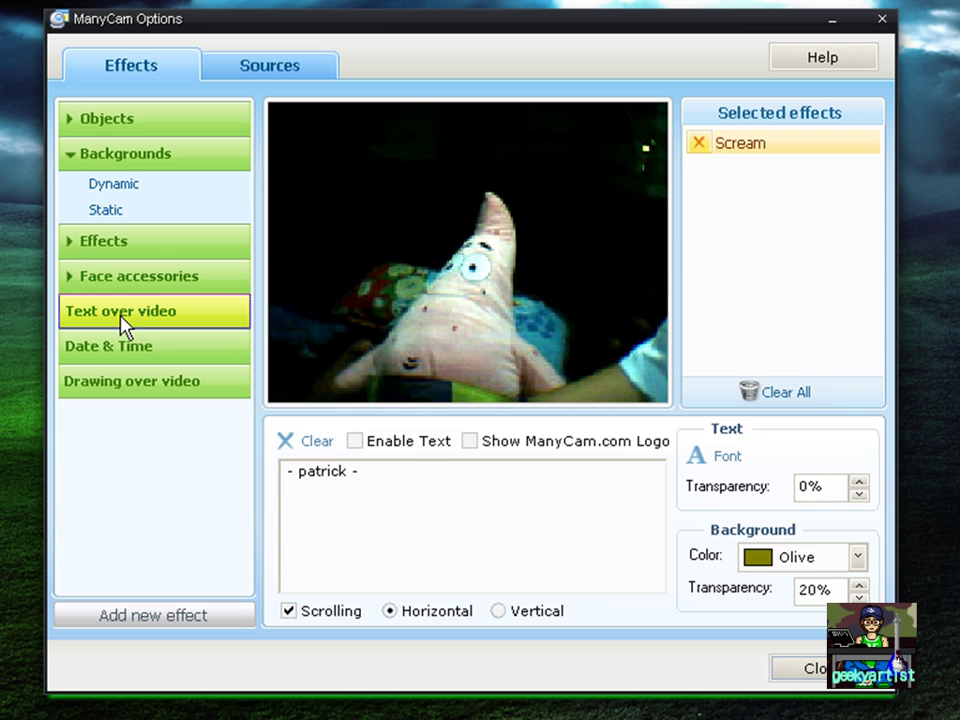
click(355, 441)
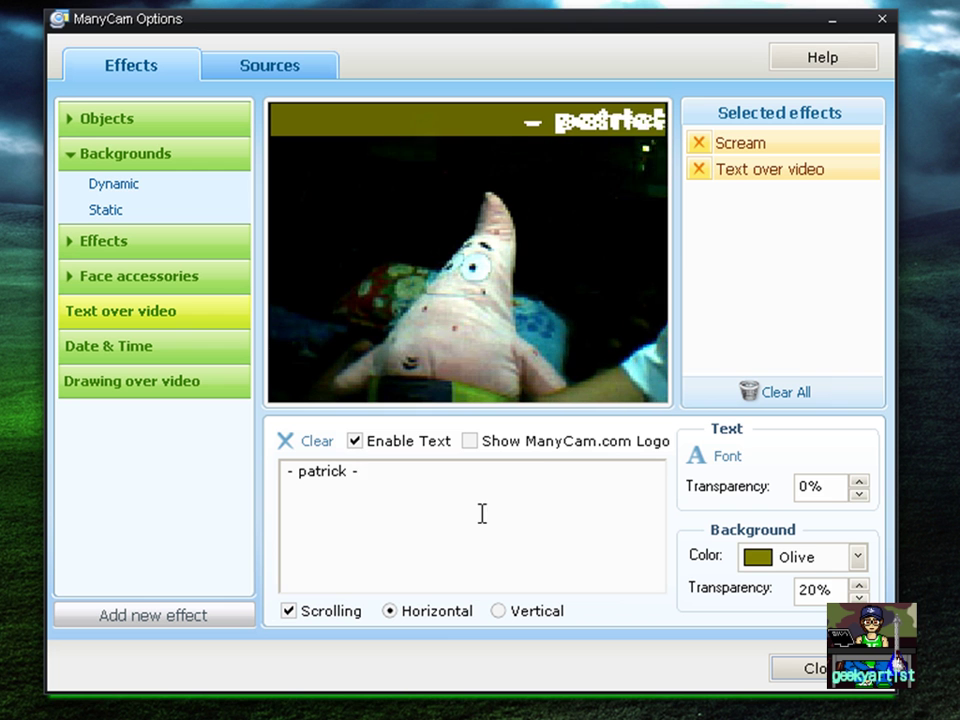
click(859, 560)
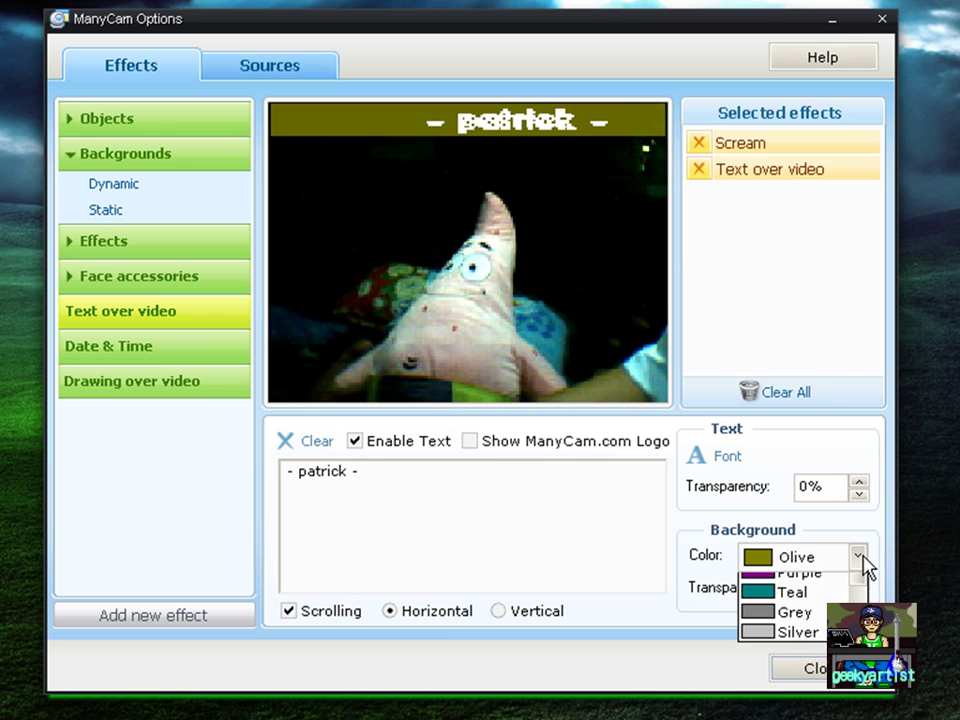
click(797, 605)
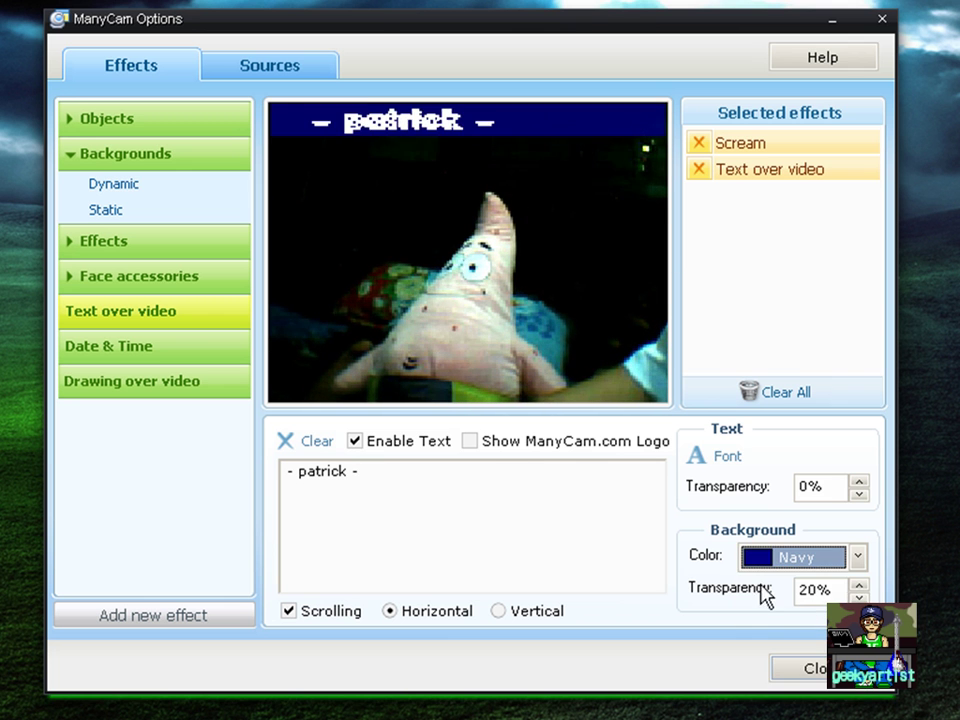
Step: Set the overlay text transparency to 20% and the background bar transparency to 50%
click(858, 481)
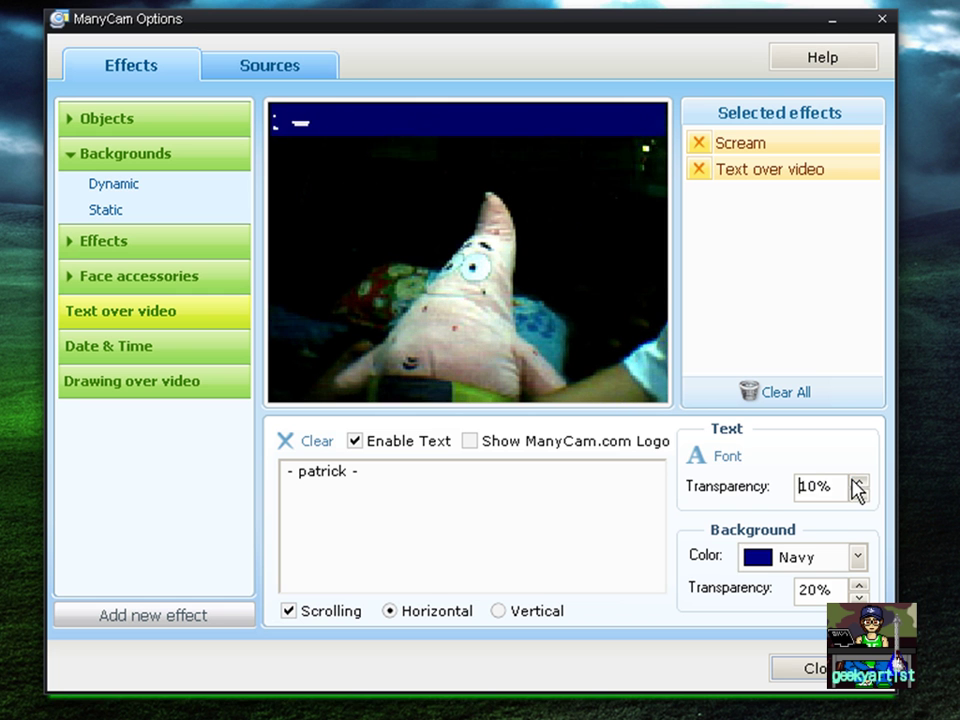
click(858, 481)
click(858, 481)
click(858, 481)
click(858, 481)
click(857, 481)
click(857, 481)
click(857, 481)
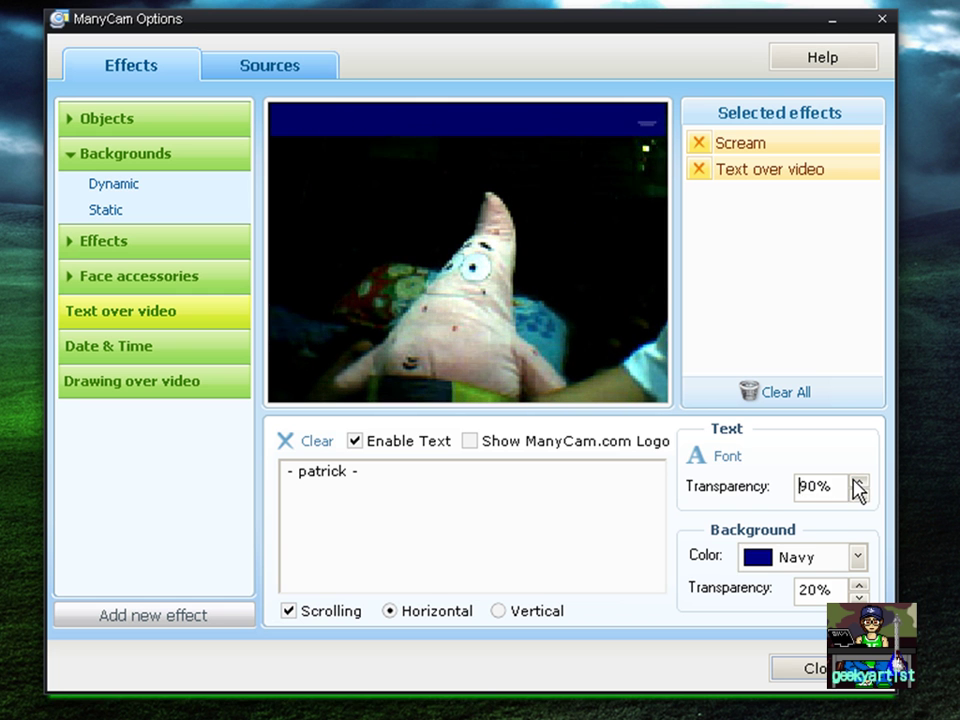
click(857, 481)
click(857, 481)
click(857, 495)
click(858, 495)
click(858, 495)
click(858, 495)
click(858, 495)
click(858, 495)
click(858, 495)
click(858, 495)
click(858, 584)
click(859, 585)
click(859, 585)
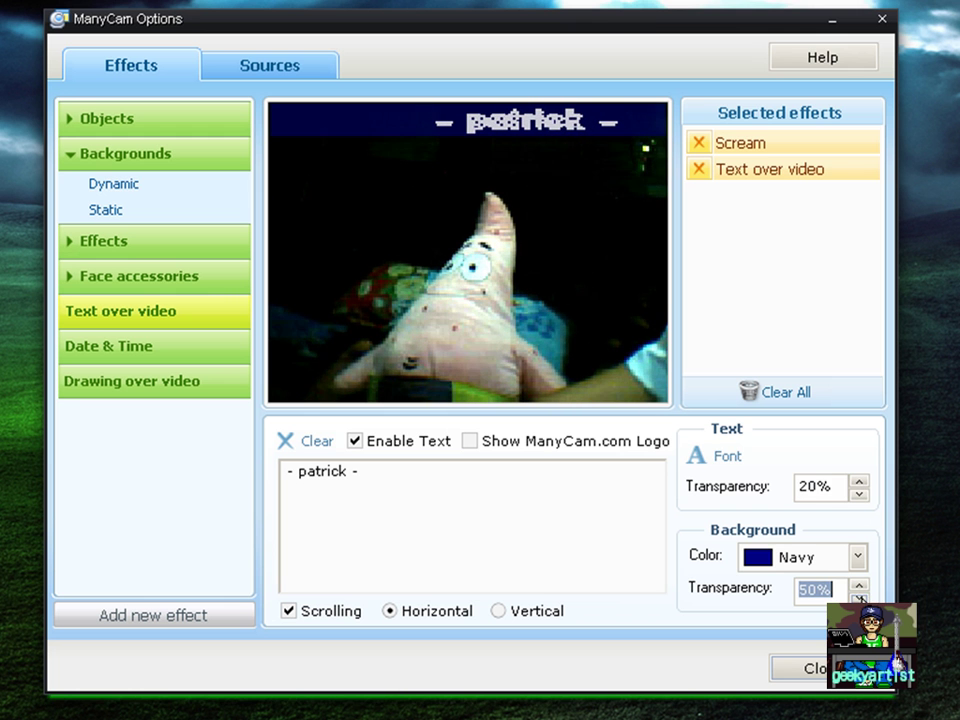
Step: Set the overlay font to ADMUI3Lg, try vertical then horizontal scrolling, and disable the text
click(730, 456)
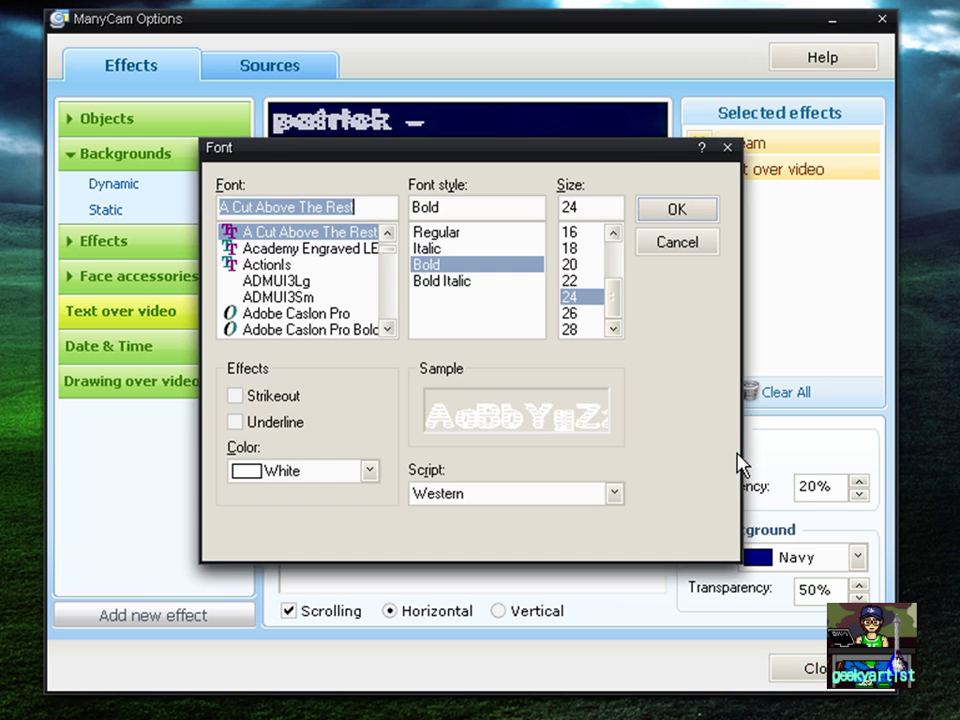
click(331, 281)
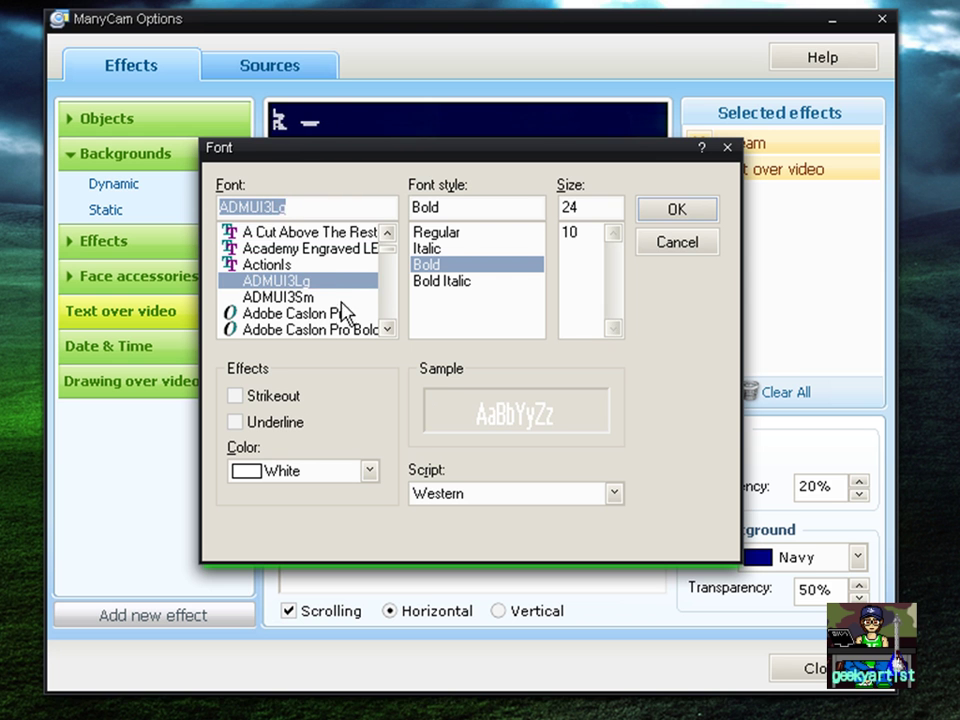
click(692, 213)
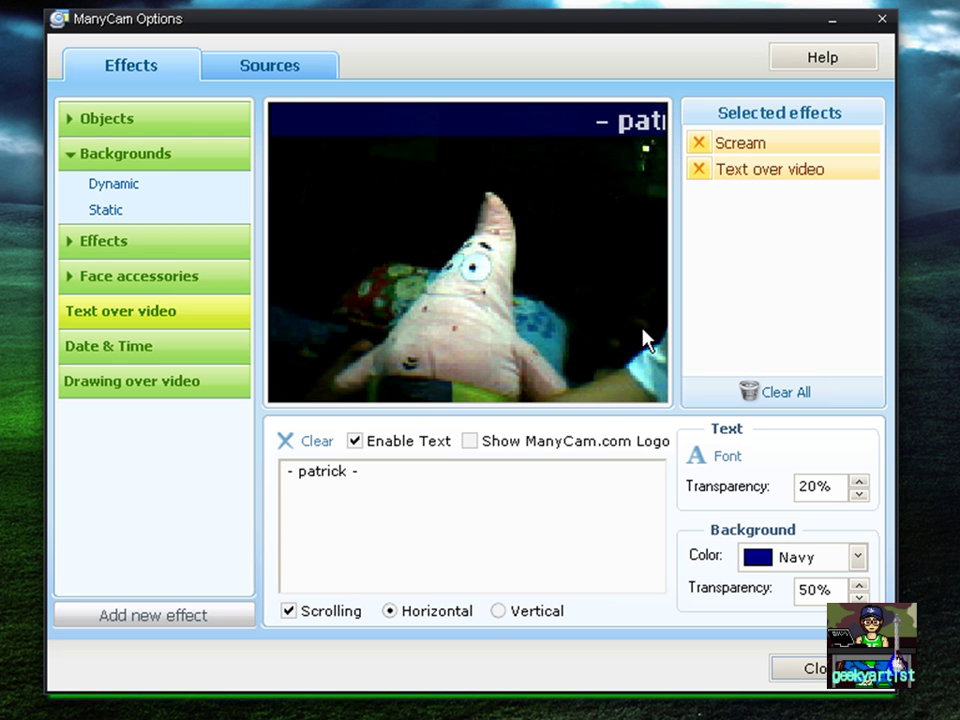
click(498, 611)
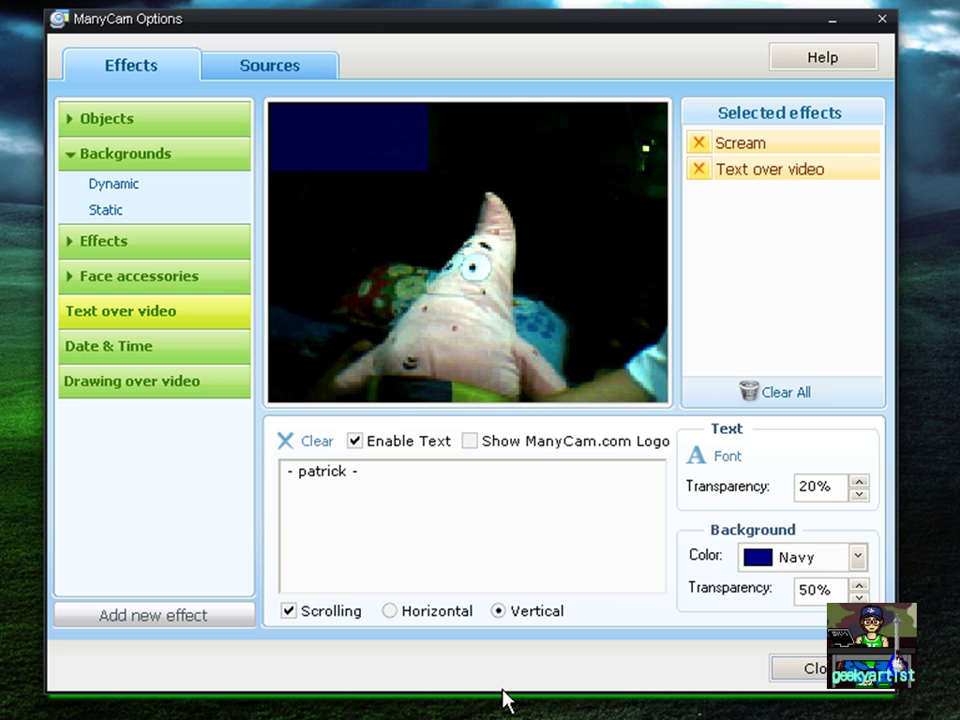
click(391, 613)
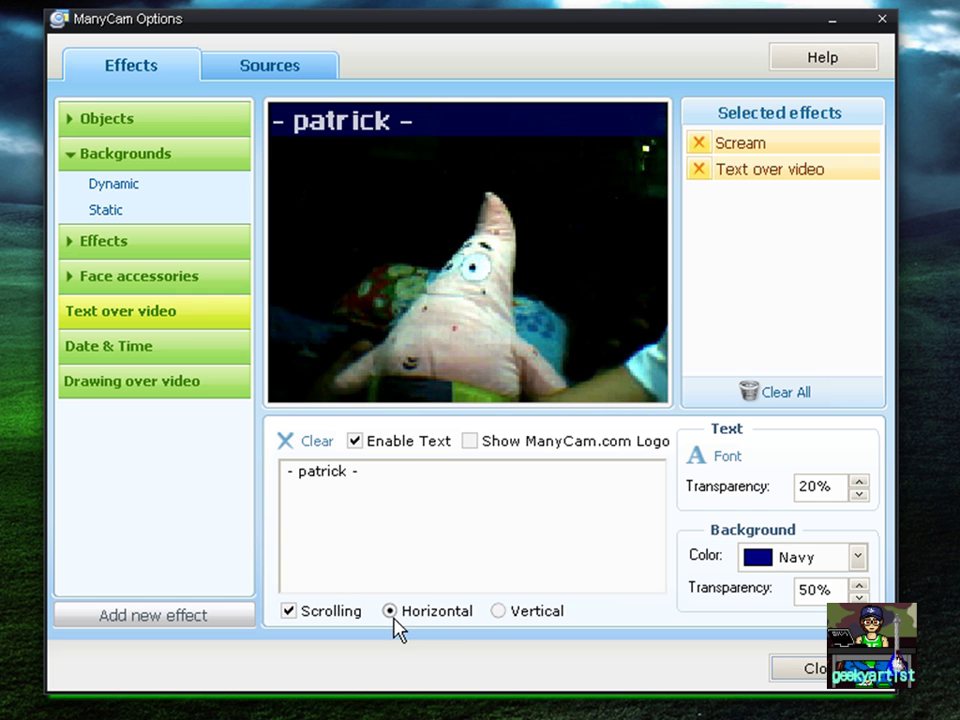
click(358, 443)
Step: Show a clock on the video, trying purple and pink backgrounds and settling on the digital 11:07 PM style
click(125, 348)
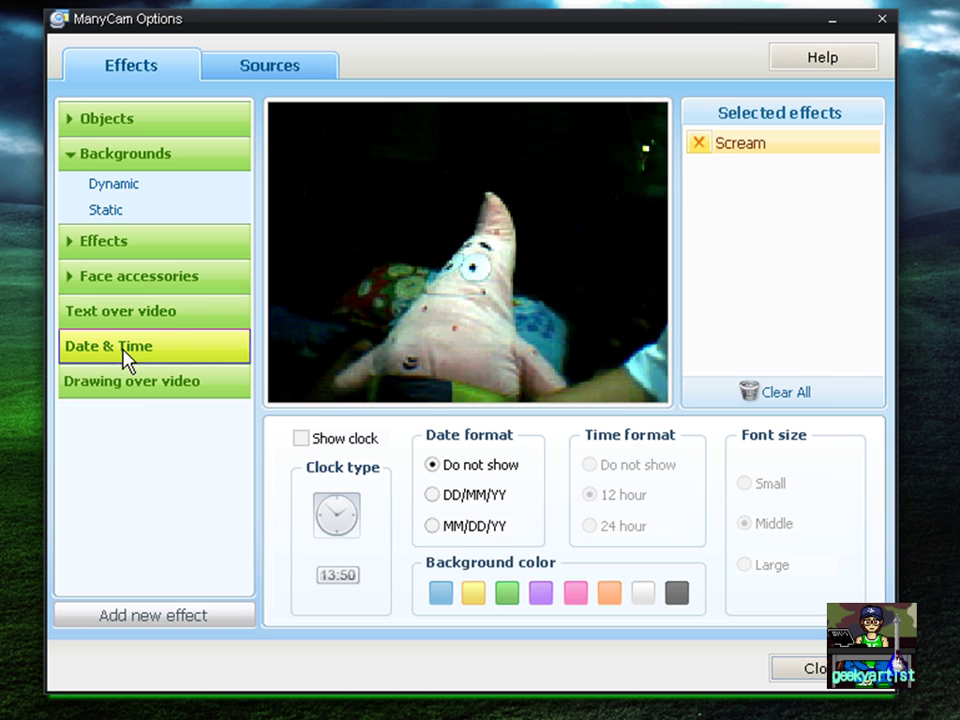
click(309, 438)
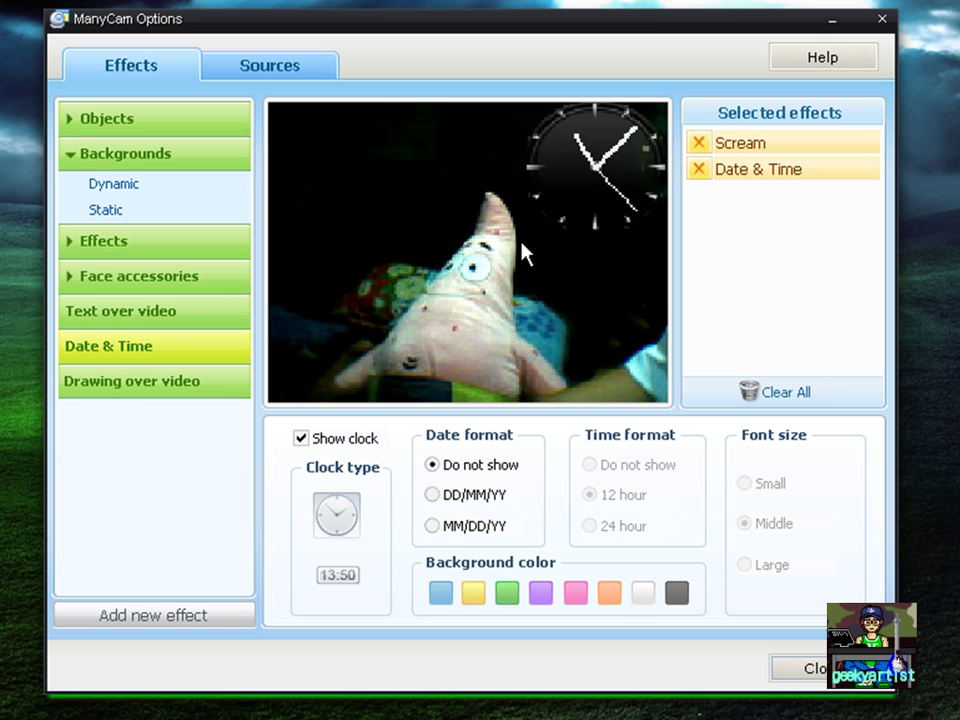
click(549, 597)
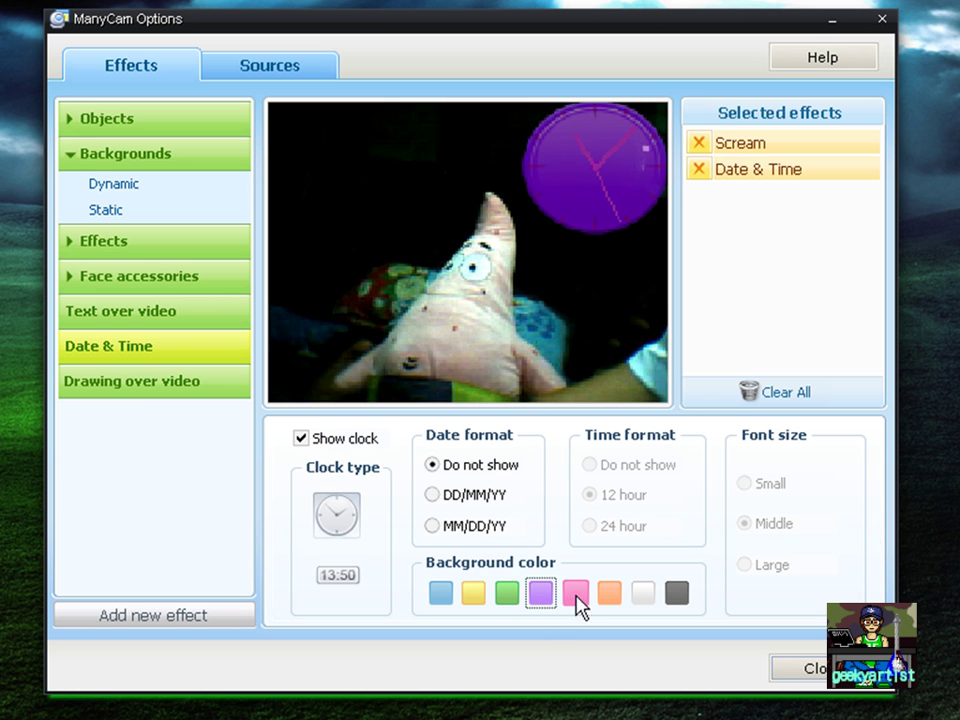
click(577, 596)
click(330, 580)
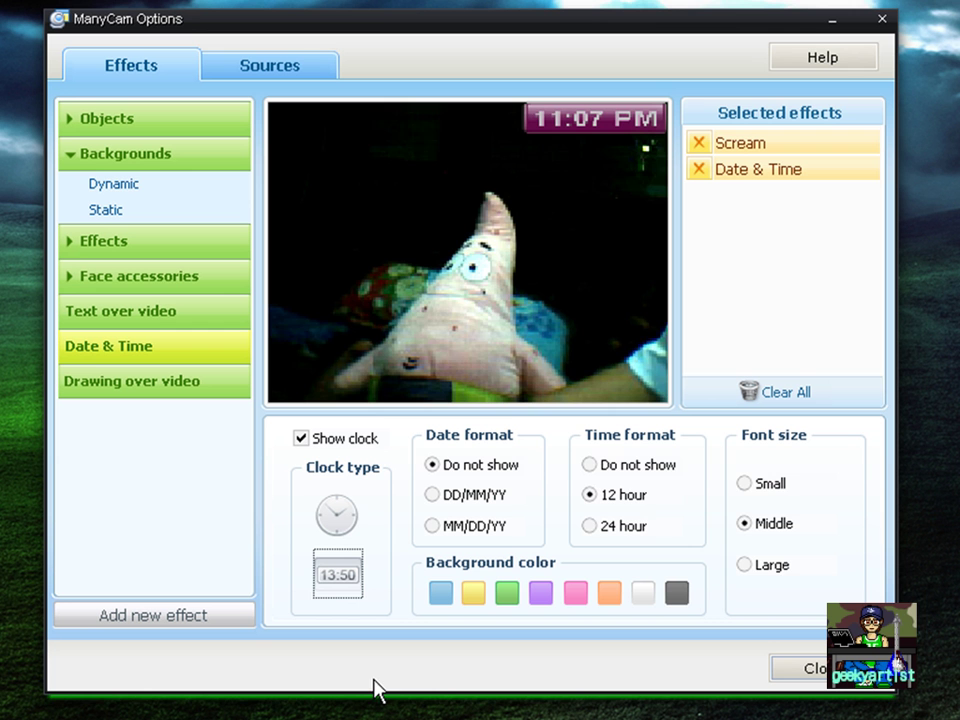
click(341, 522)
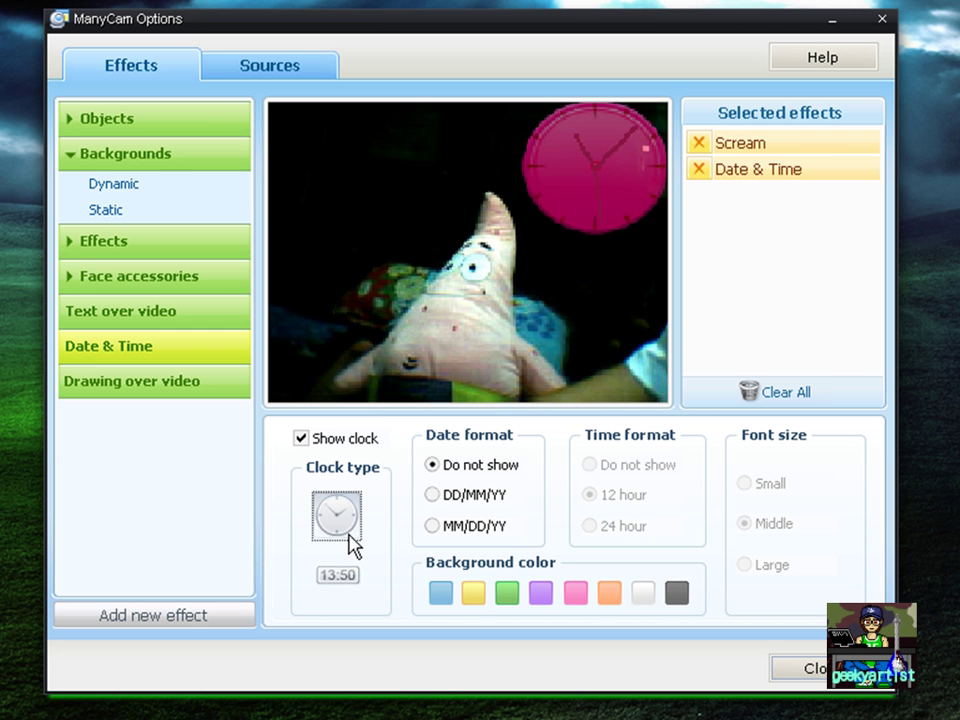
click(336, 574)
Step: Give the clock a dark grey background and Middle font size, then show the drawing options
click(677, 594)
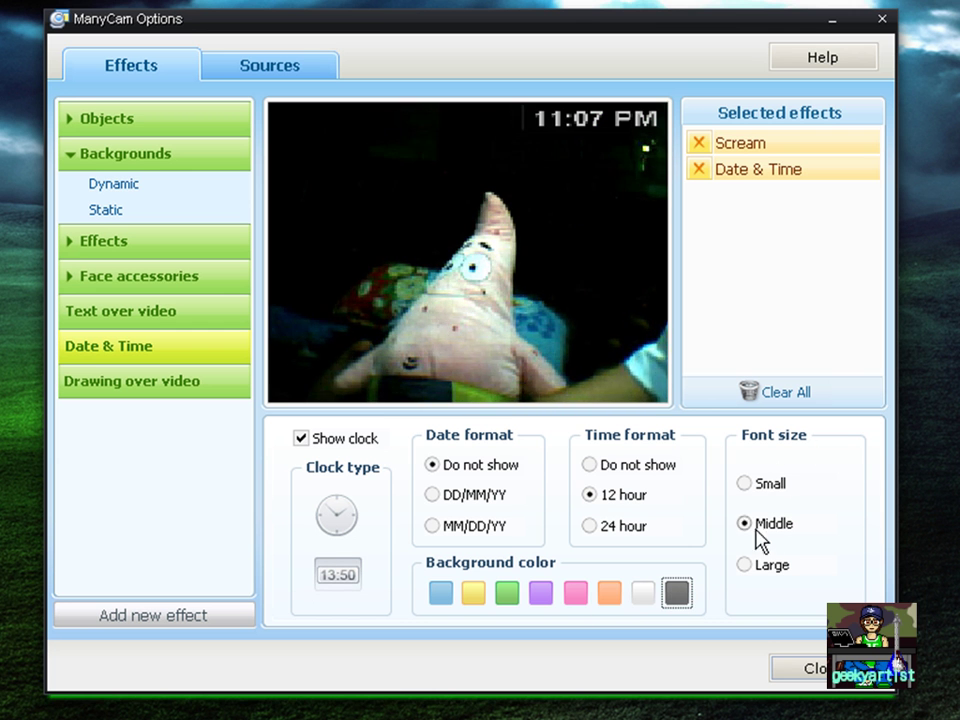
click(747, 484)
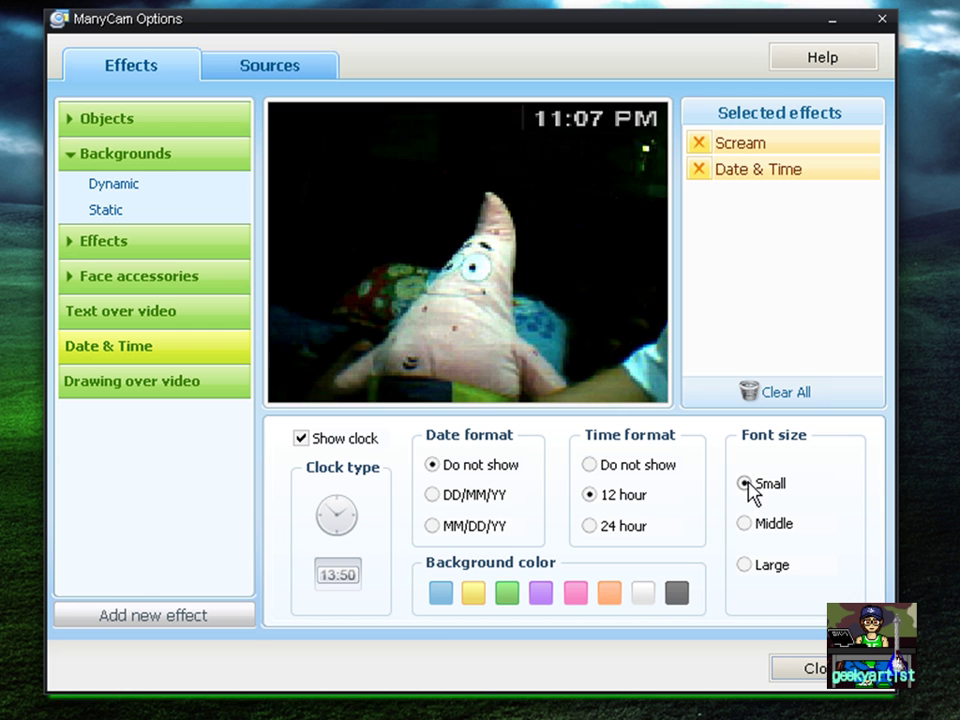
click(746, 566)
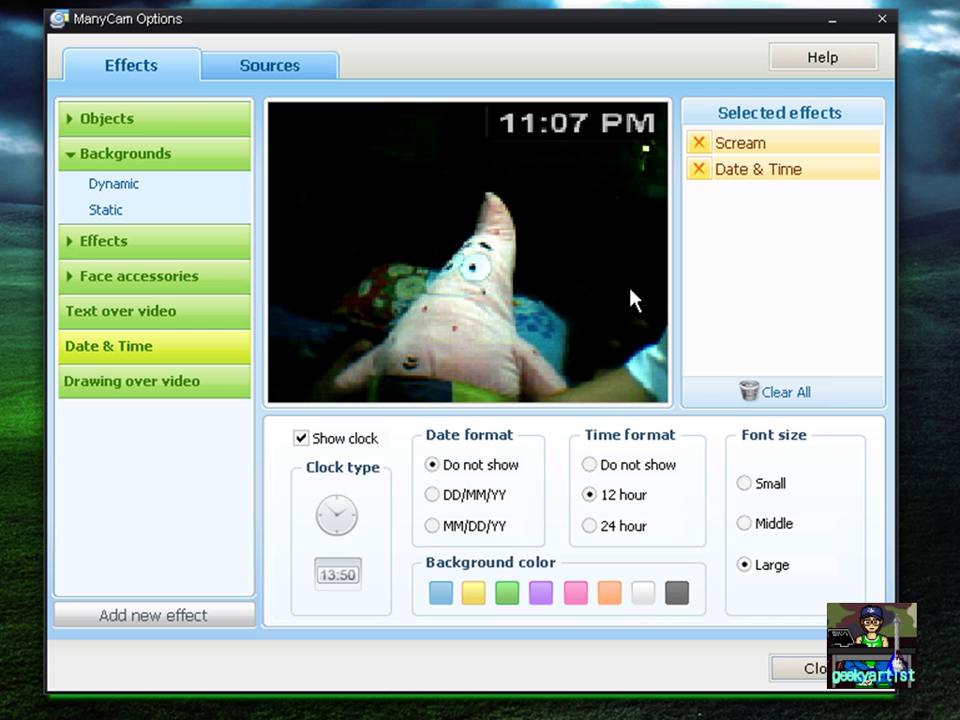
click(744, 524)
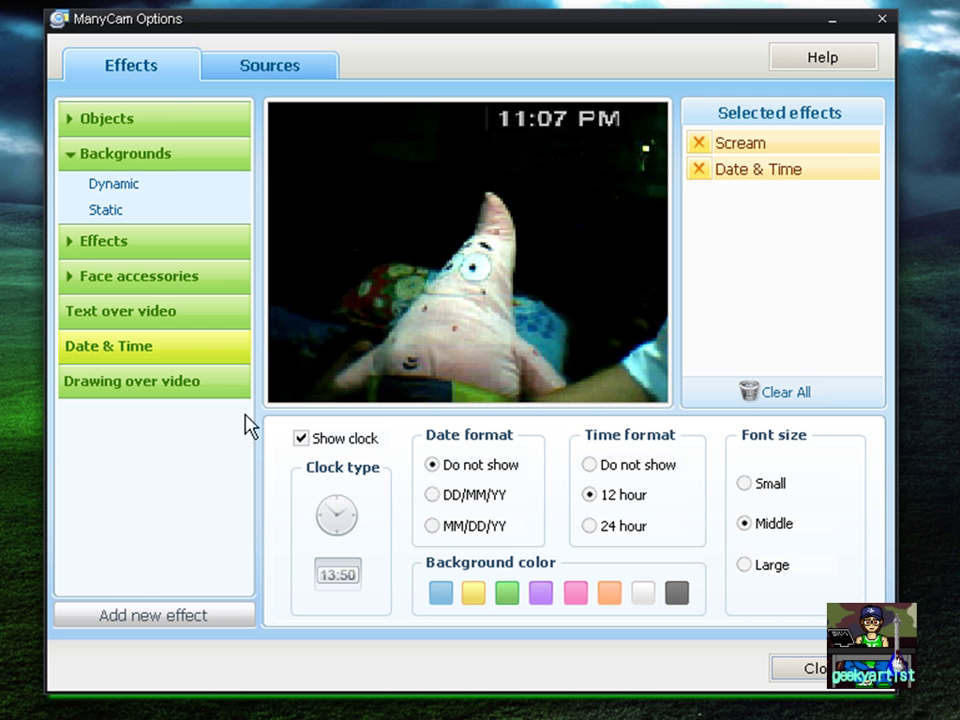
click(160, 388)
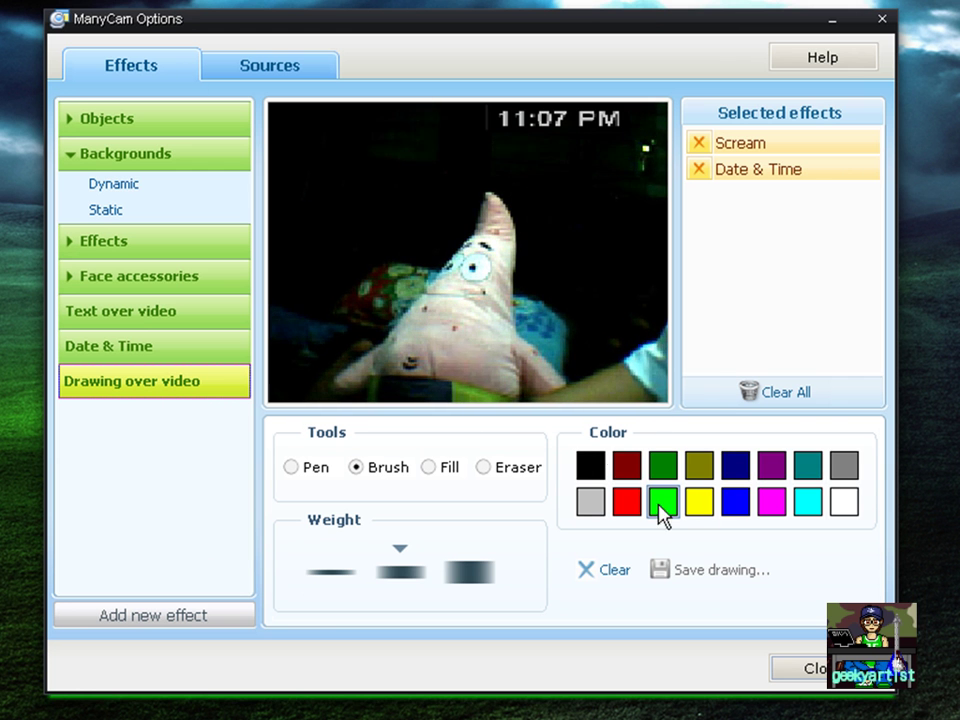
click(775, 504)
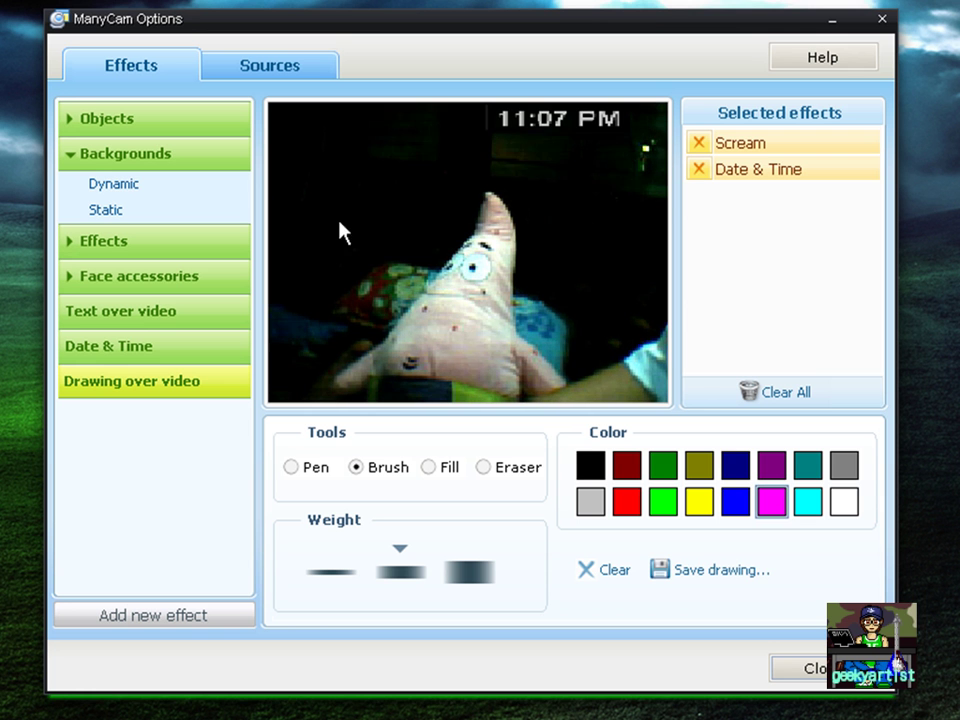
mouse_move(343, 223)
mouse_down()
mouse_move(343, 146)
mouse_move(372, 188)
mouse_move(375, 231)
mouse_move(448, 214)
mouse_move(525, 270)
mouse_move(527, 345)
mouse_up()
mouse_move(470, 262)
mouse_down()
mouse_move(561, 251)
mouse_move(580, 236)
mouse_up()
drag(625, 183, 612, 272)
click(663, 501)
drag(300, 315, 371, 321)
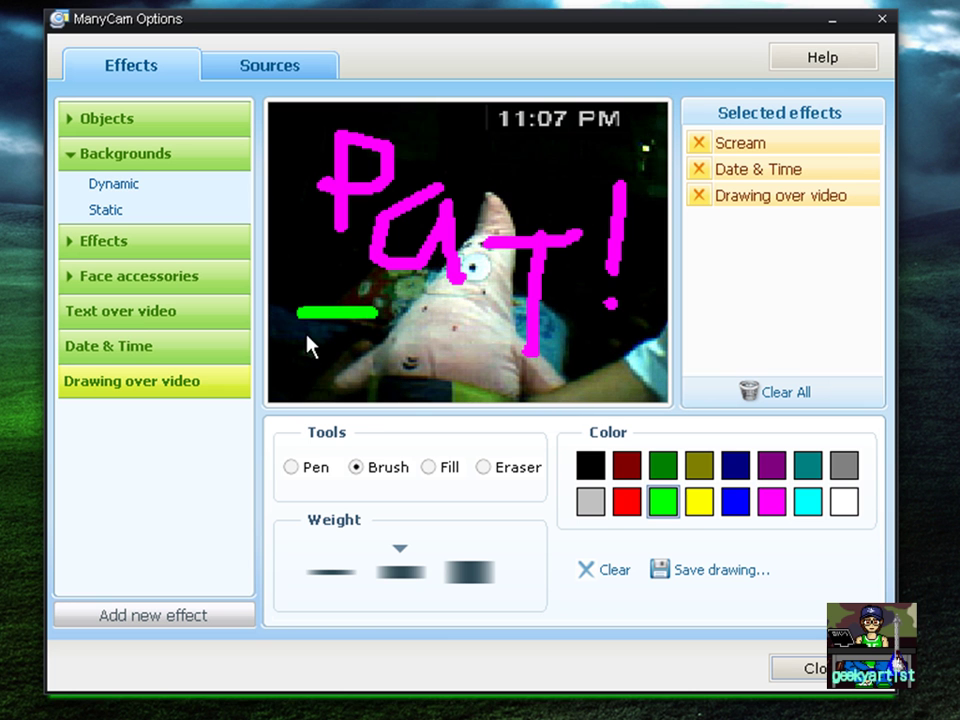
mouse_move(300, 333)
mouse_down()
mouse_move(378, 333)
mouse_move(398, 376)
mouse_up()
mouse_move(400, 303)
mouse_down()
mouse_move(434, 300)
mouse_move(403, 336)
mouse_up()
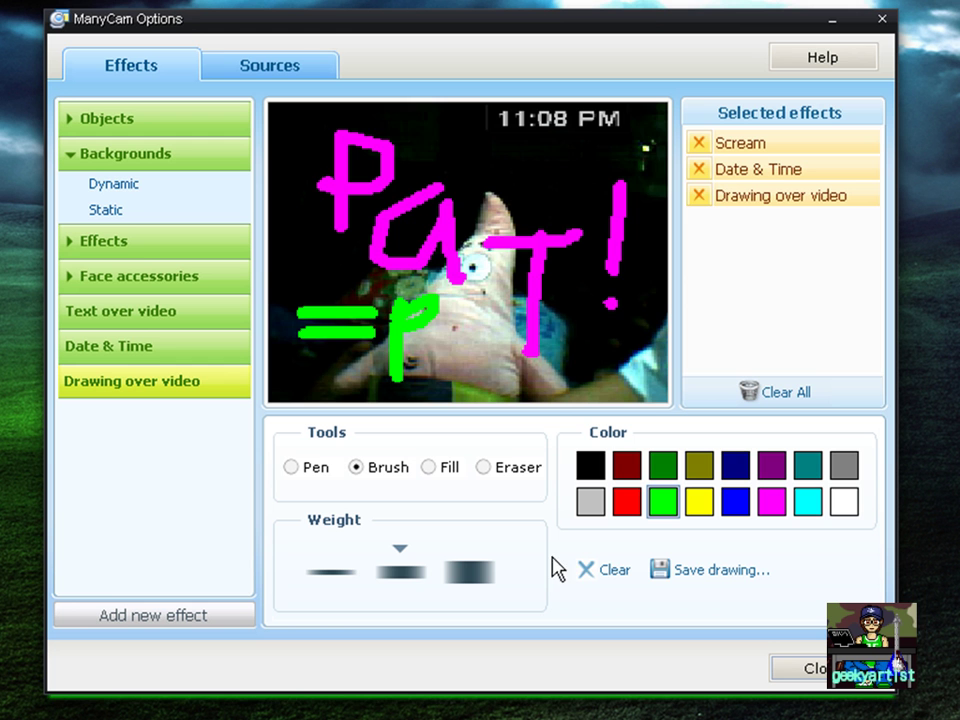
click(591, 574)
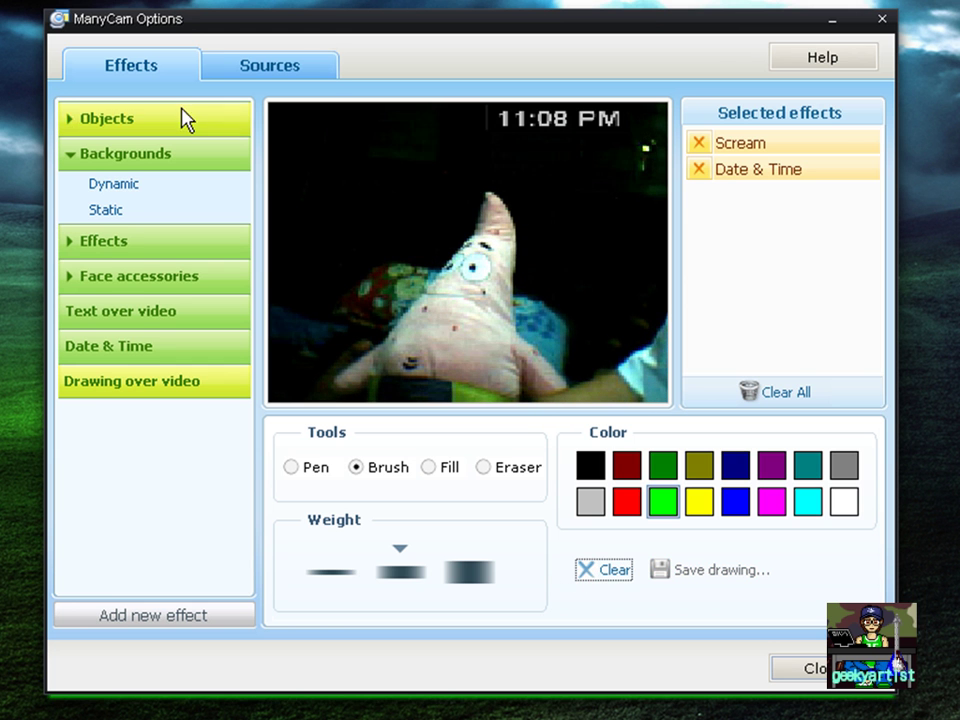
Step: In Sources, check Movies, then use the still image Geeky SP.jpg as the video source
click(246, 80)
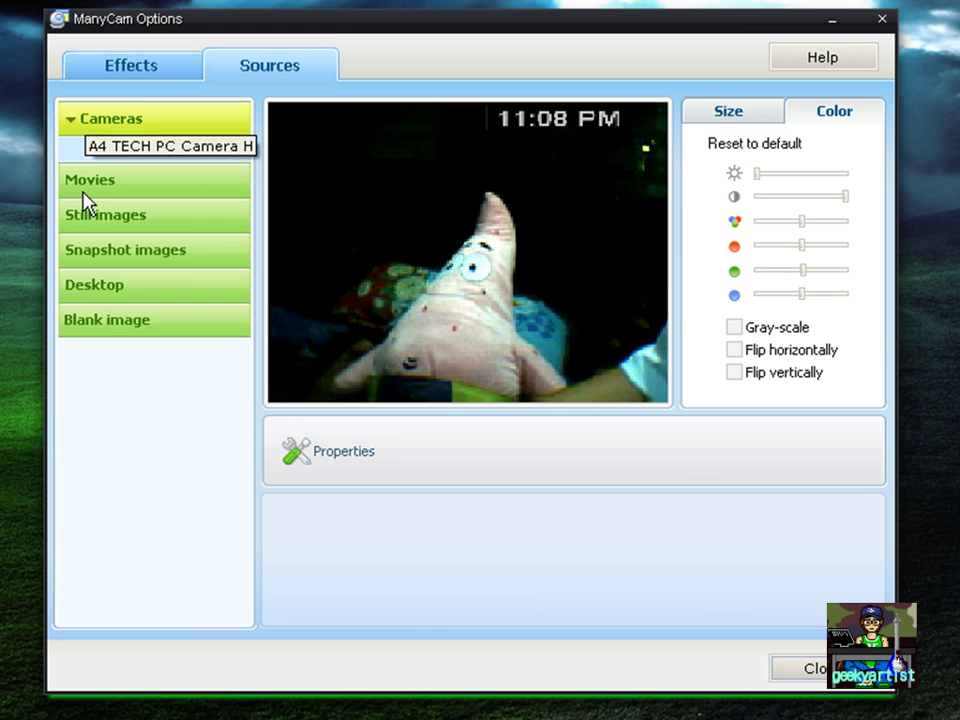
click(88, 186)
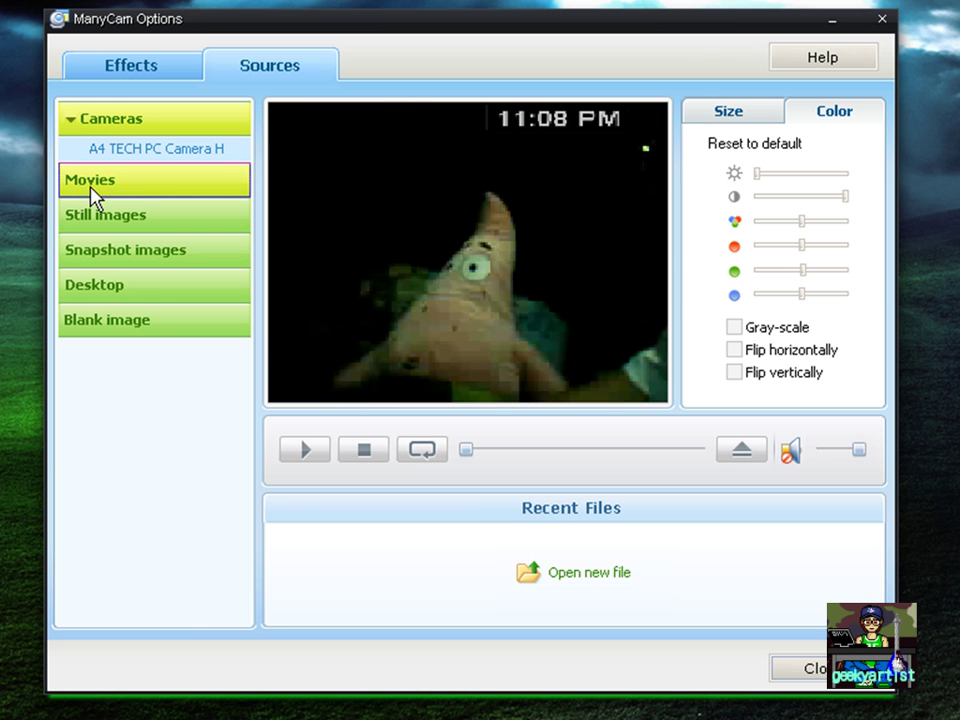
click(113, 216)
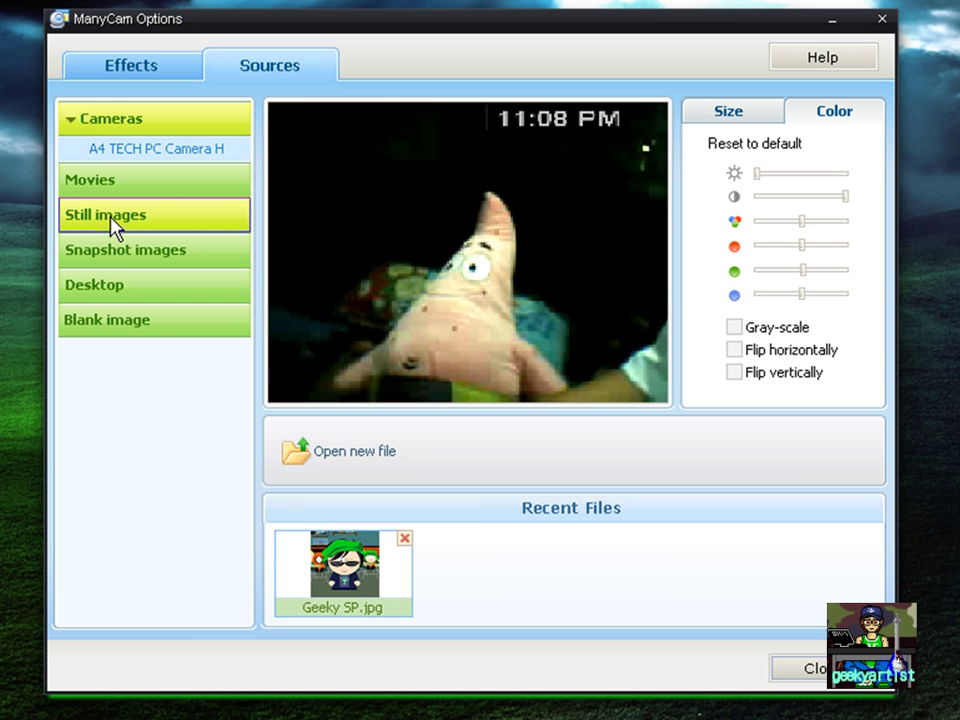
click(376, 574)
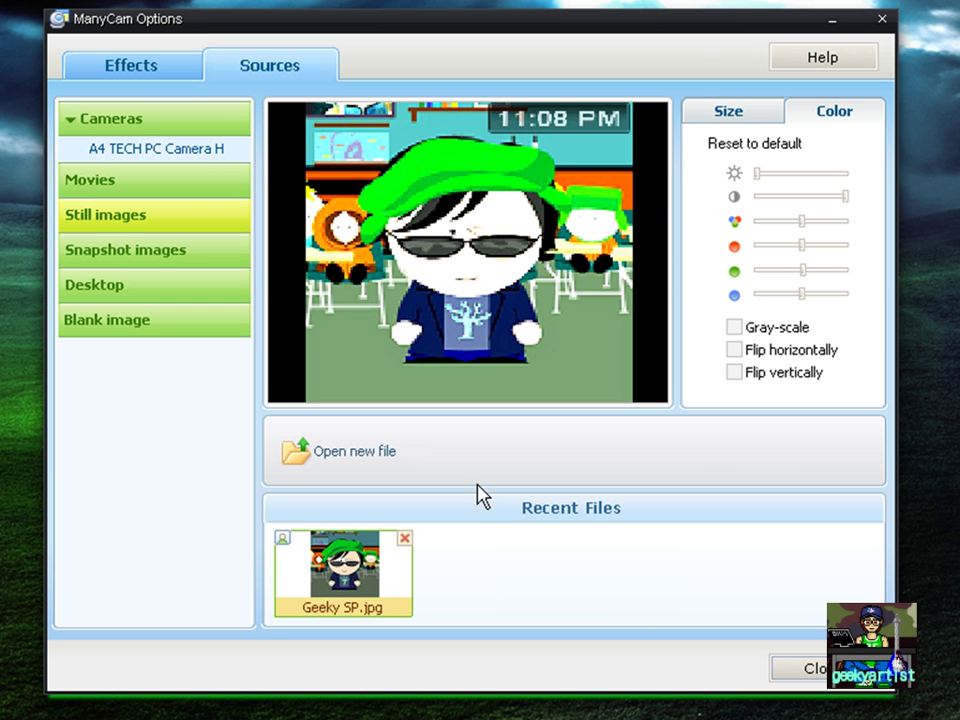
Step: Try Full desktop and Blank image sources, then switch back to the live webcam
click(103, 292)
click(368, 460)
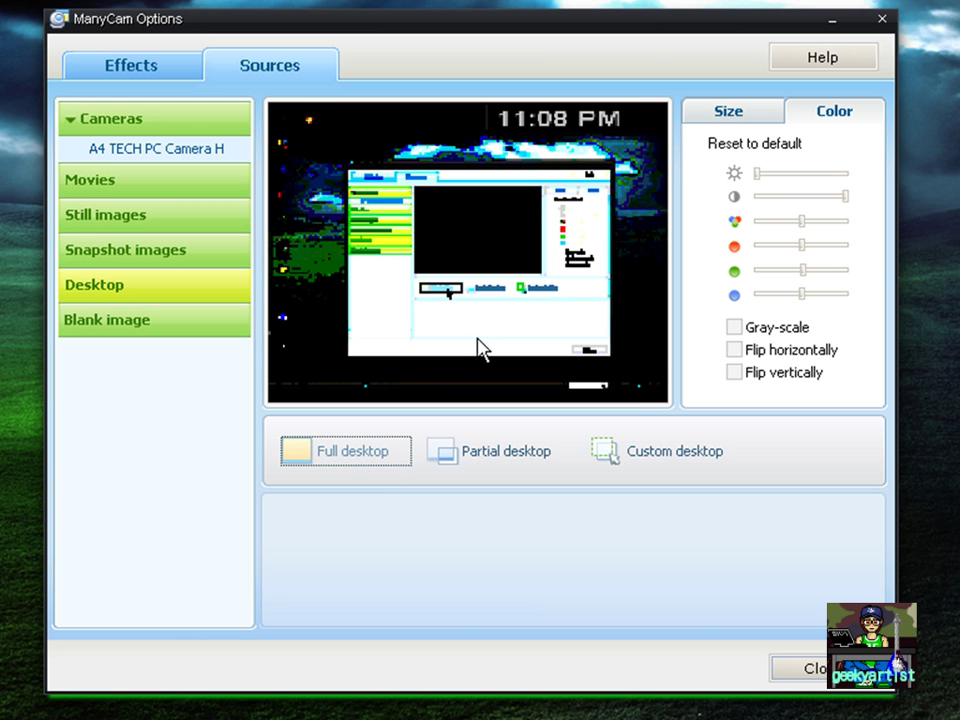
click(148, 328)
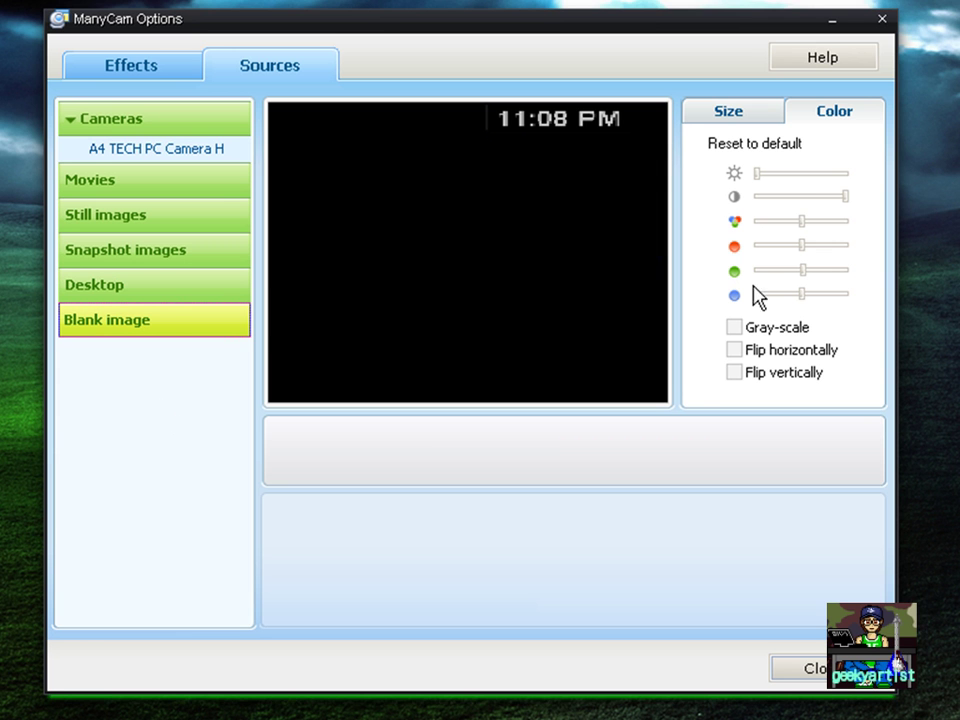
click(178, 150)
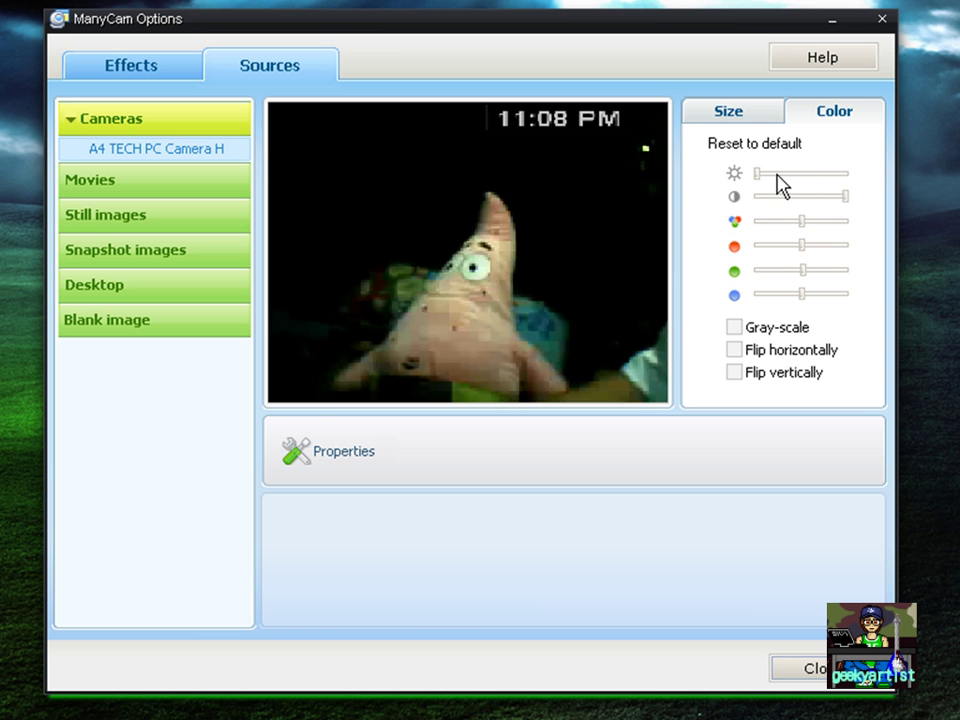
Step: Raise the camera brightness and green level, toggling grey-scale on and off twice
drag(757, 176, 841, 226)
drag(820, 268, 799, 291)
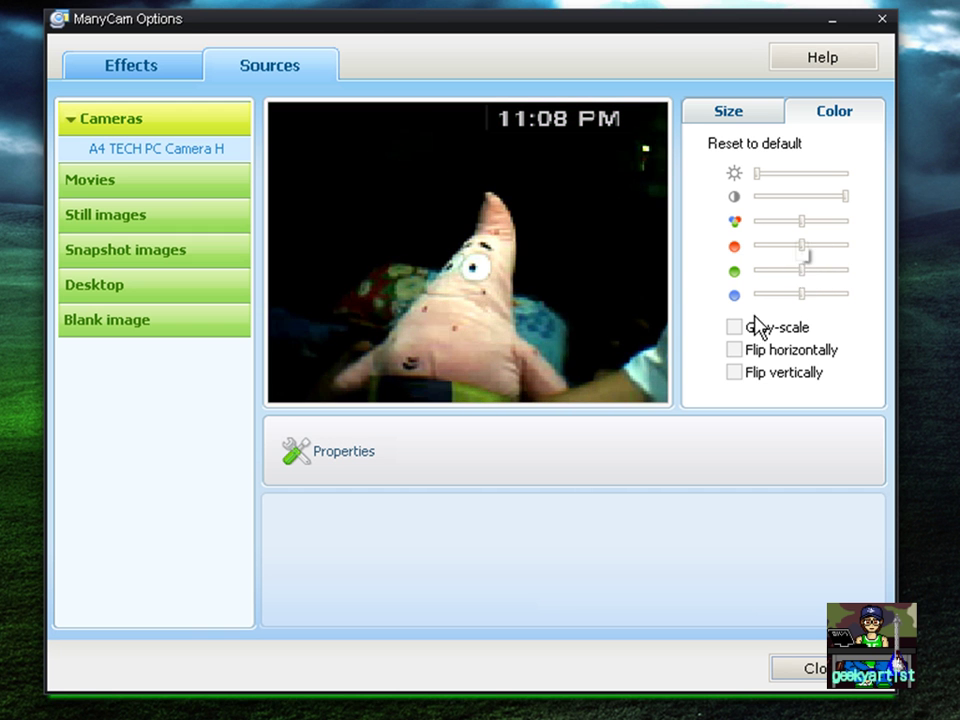
click(740, 328)
click(738, 328)
click(738, 328)
click(738, 332)
Step: Try horizontal mirroring and vertical flip, reverting both, before moving to the Size settings
click(737, 350)
click(738, 352)
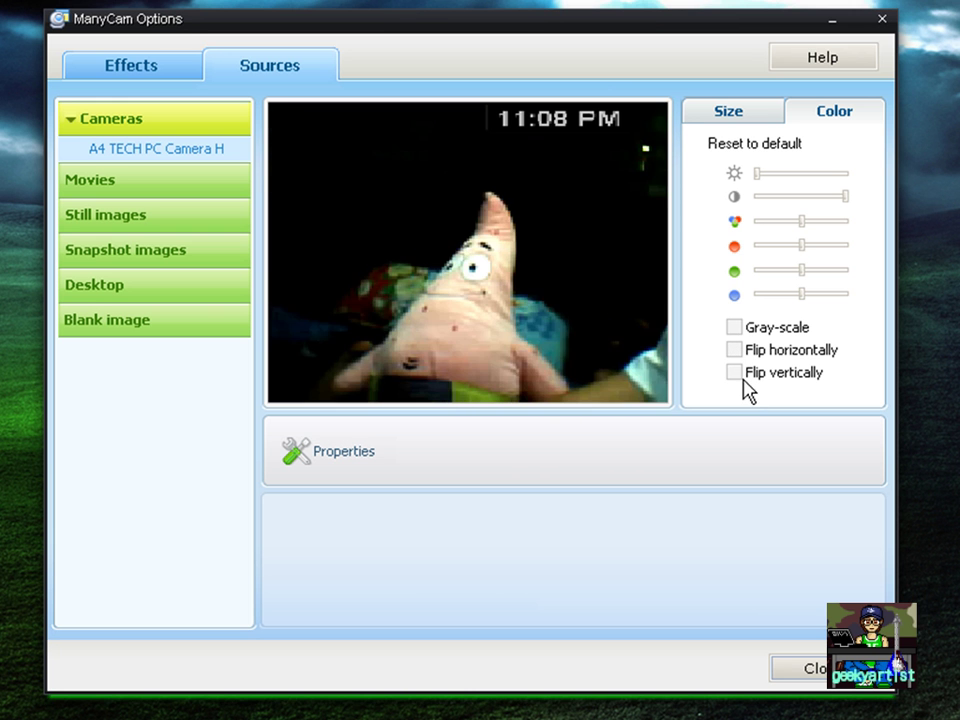
click(737, 374)
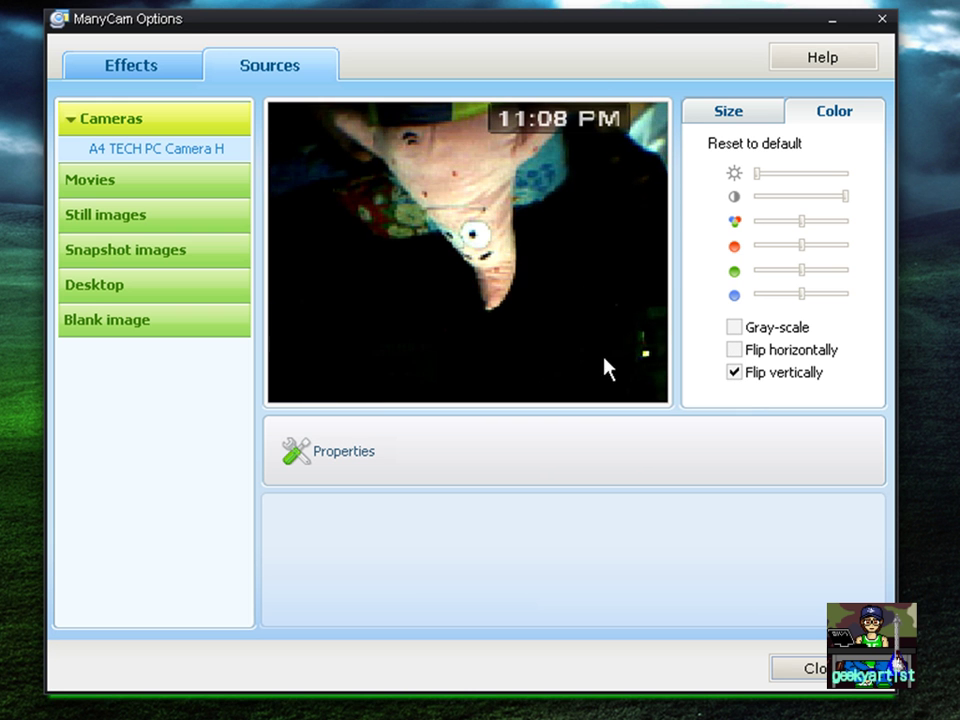
click(734, 374)
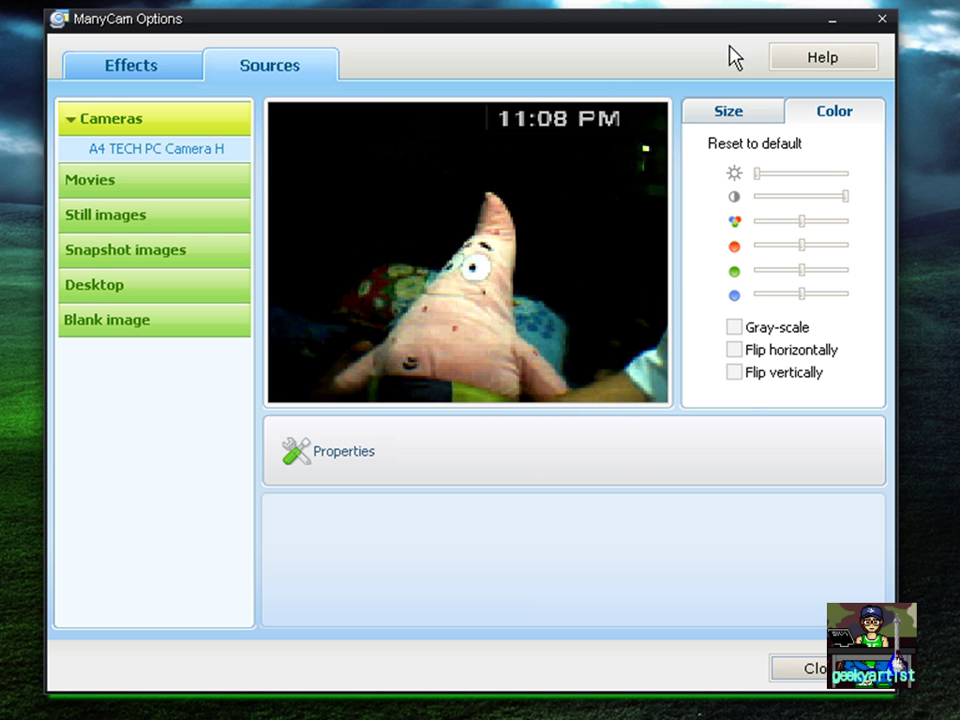
click(729, 122)
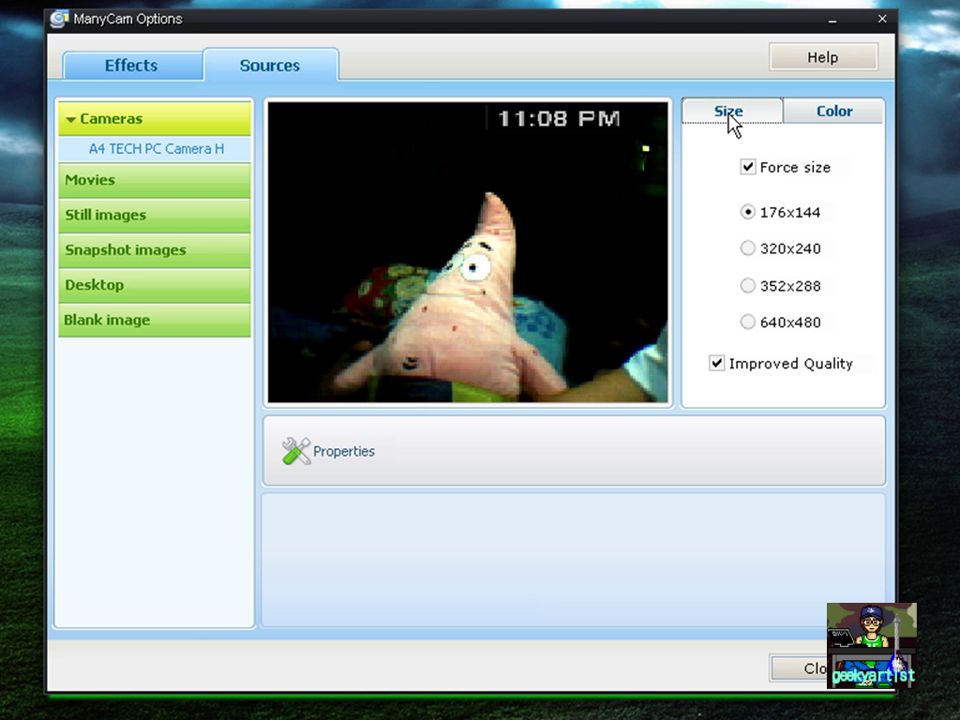
Step: Try forced sizes 320x240 and 352x288, return to 176x144, and open the webcam Properties
click(745, 250)
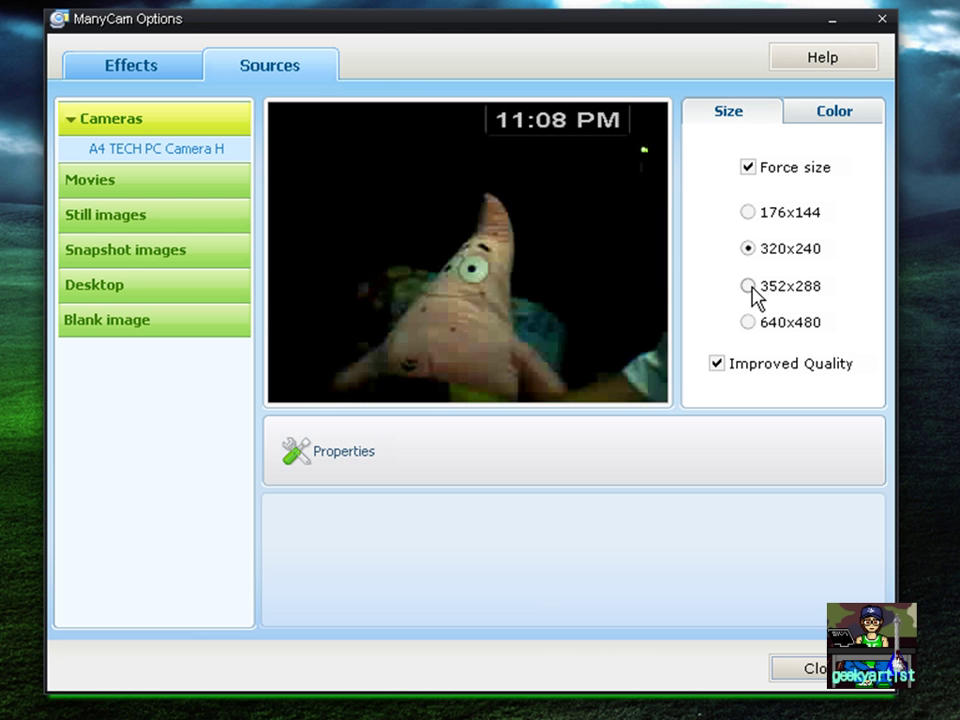
click(750, 287)
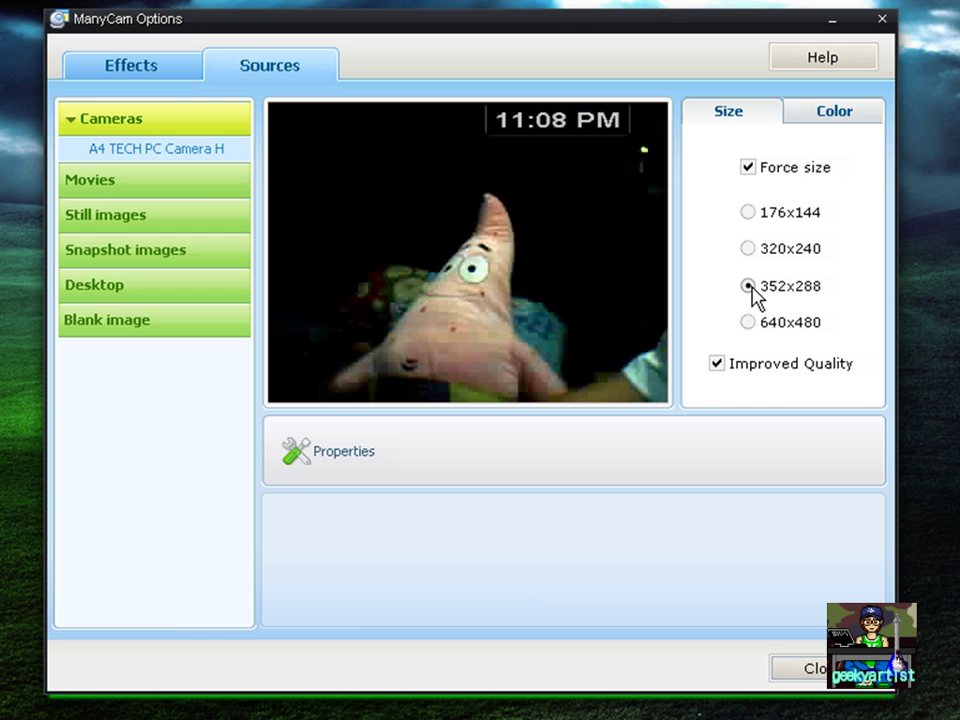
click(750, 213)
click(318, 461)
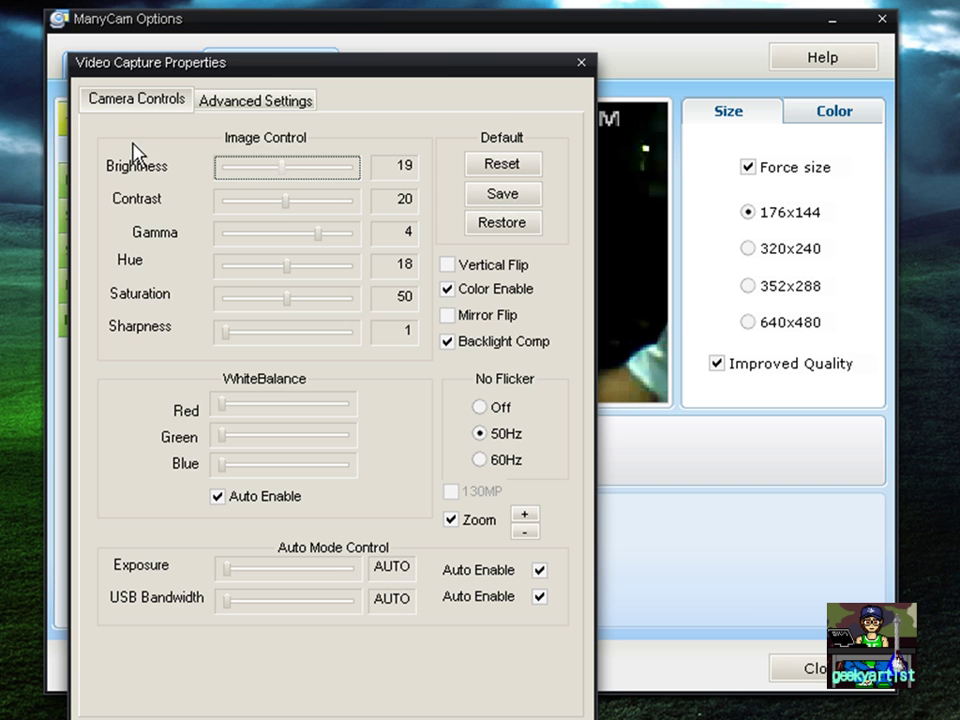
Step: Move the Video Capture Properties window aside and zoom the camera image in and back out
drag(392, 64, 409, 4)
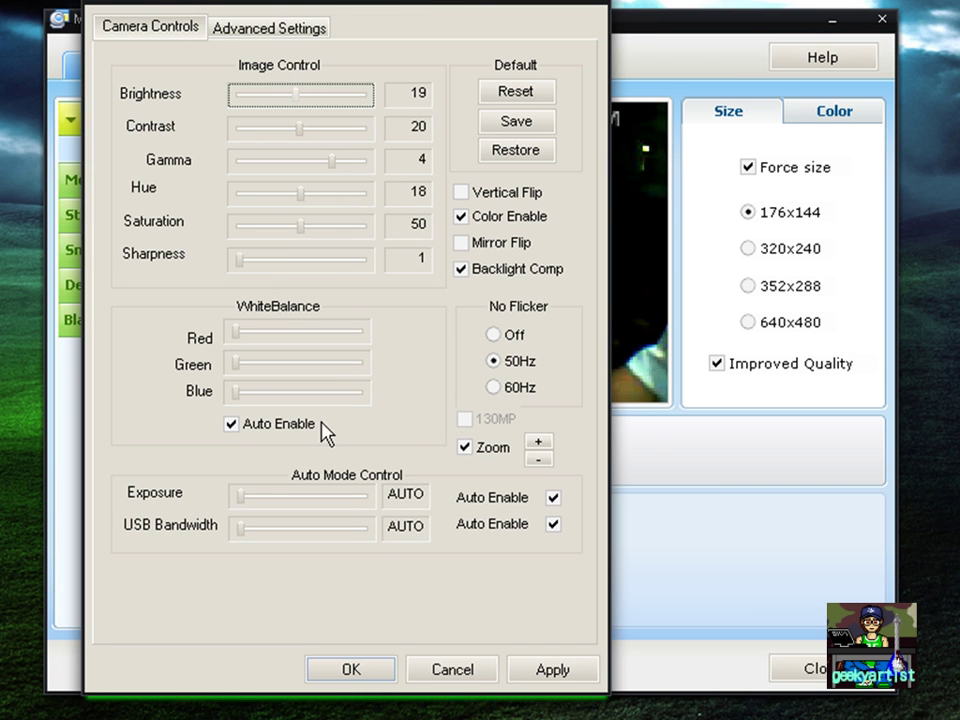
drag(440, 5, 190, 110)
click(244, 552)
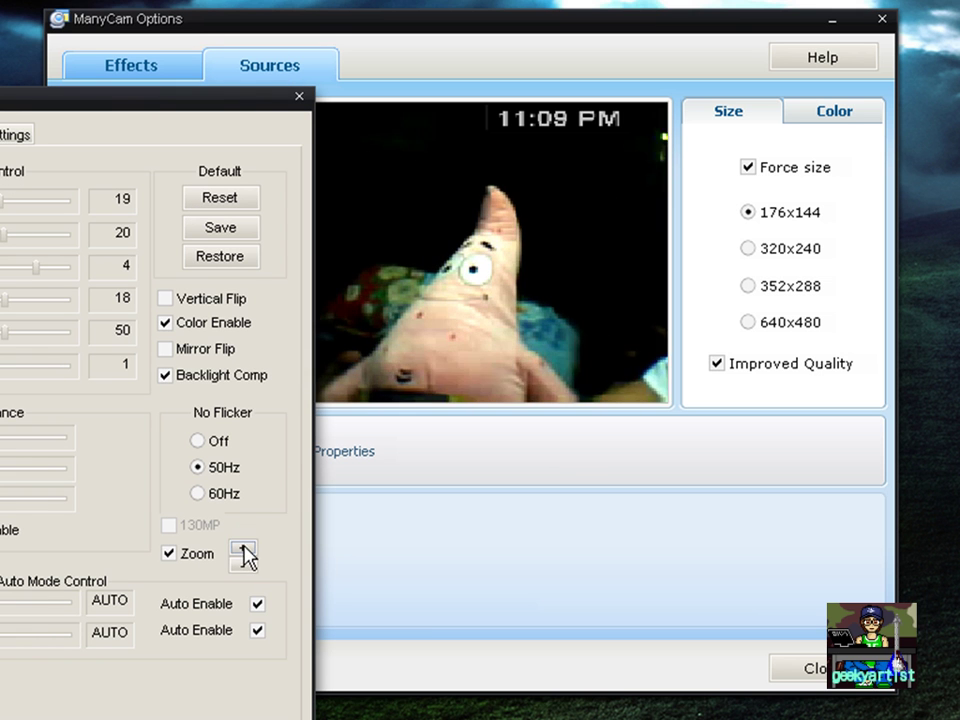
click(241, 566)
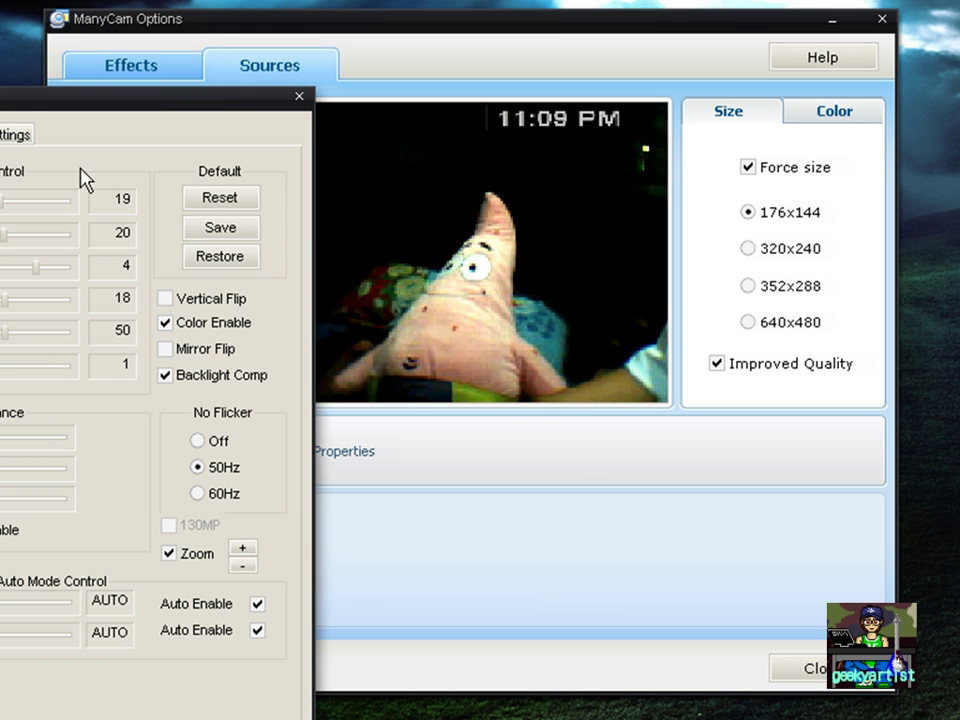
Step: Bring the properties window back and show its Advanced Settings tab with effects like Relief and Negative
drag(22, 108, 208, 30)
click(182, 62)
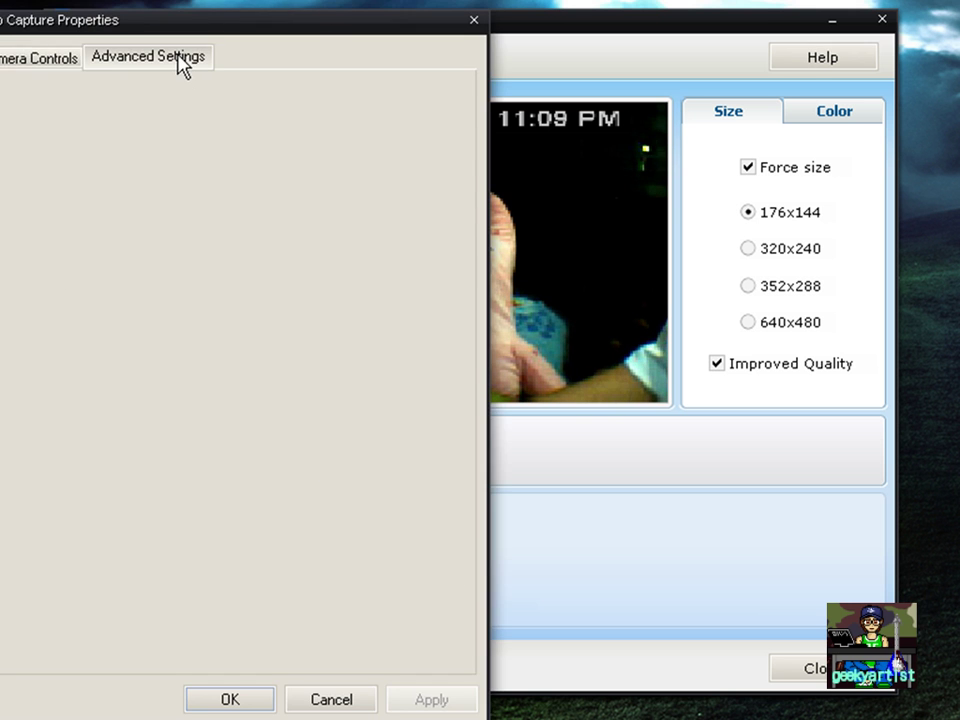
drag(317, 39, 184, 15)
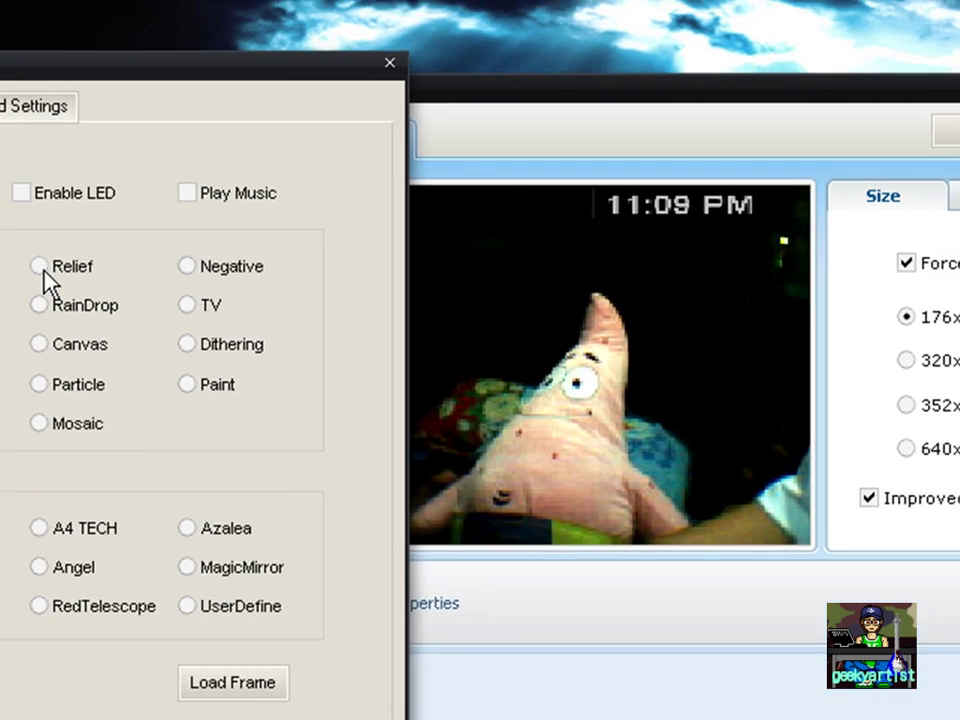
Step: Try the Relief, Negative, Dithering and Paint camera effects on the feed
click(40, 266)
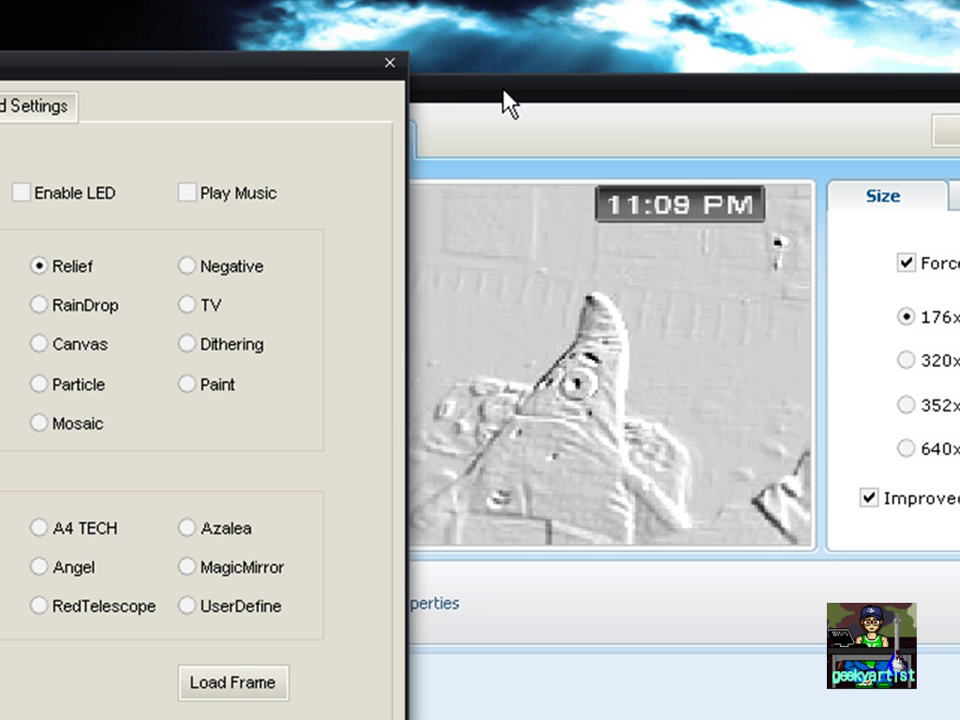
drag(300, 77, 197, 64)
click(74, 251)
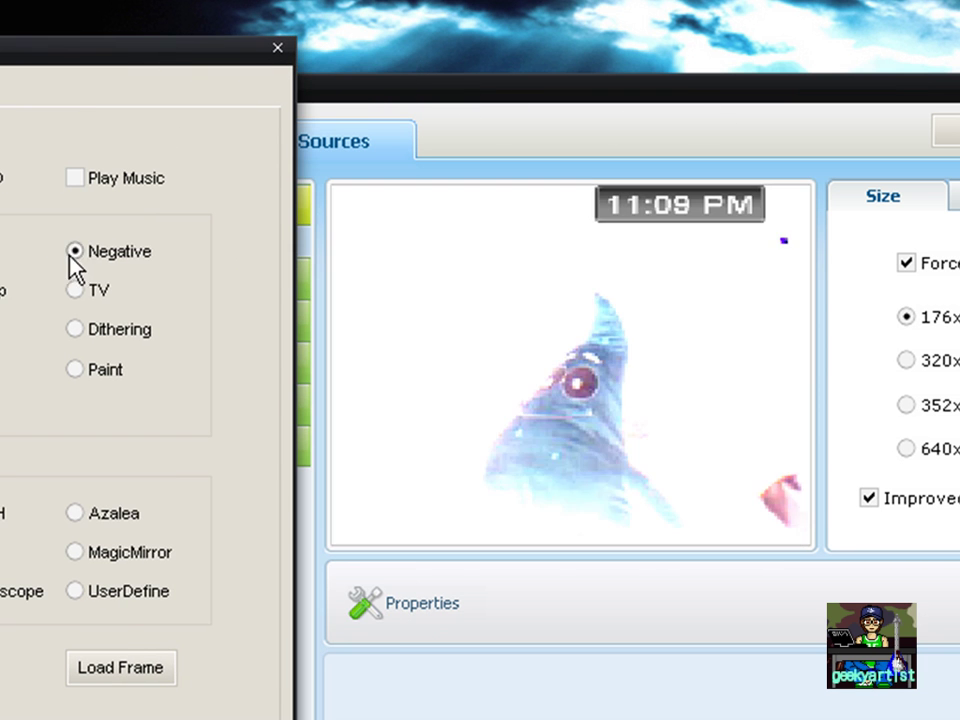
click(80, 328)
click(76, 371)
Step: Step through the mosaic, scattered-pixel, textured grid, raindrop and tiled mirror effects
key(Left)
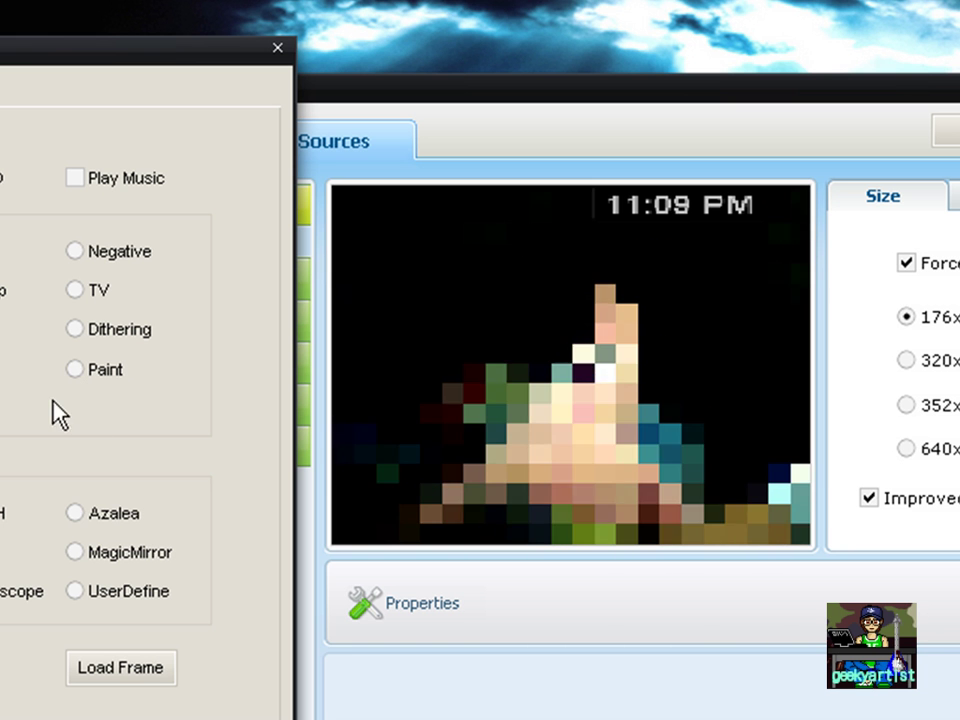
key(Down)
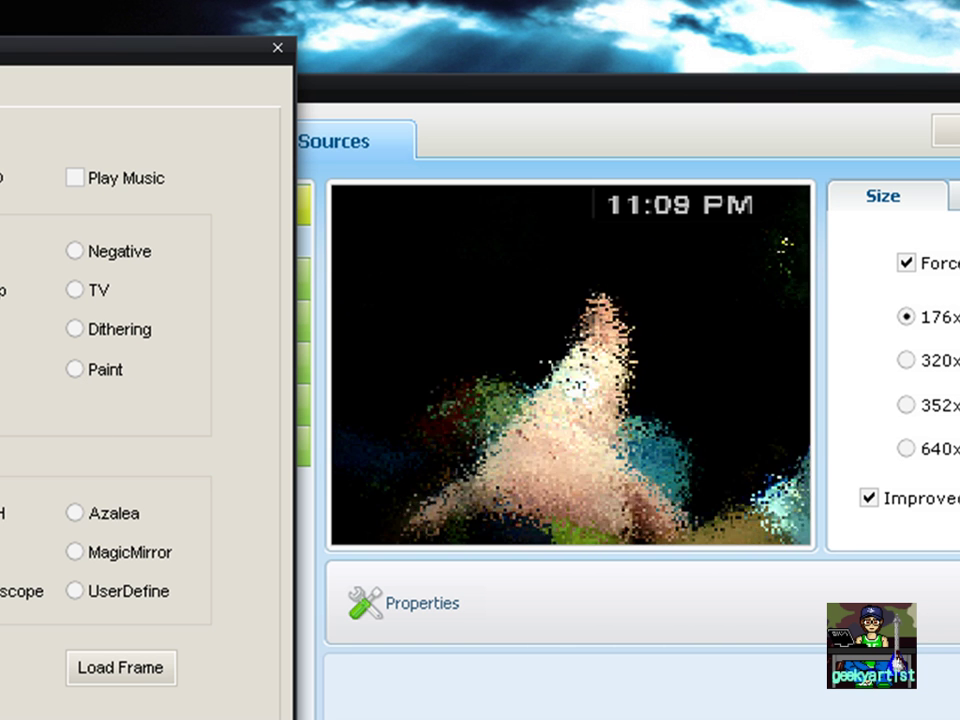
key(Down)
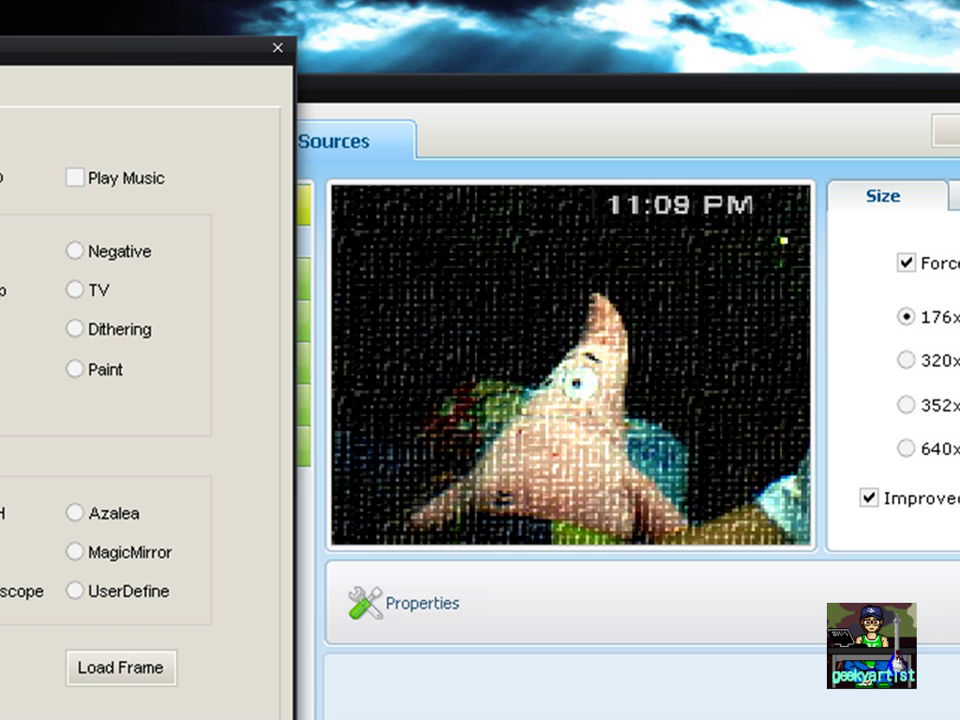
key(Down)
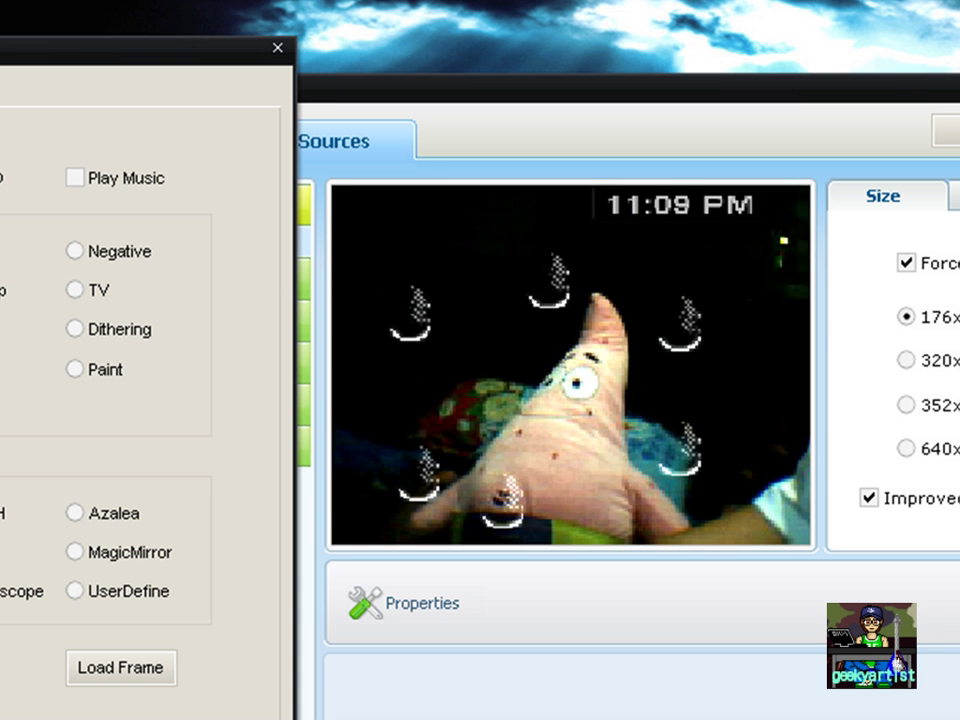
key(Down)
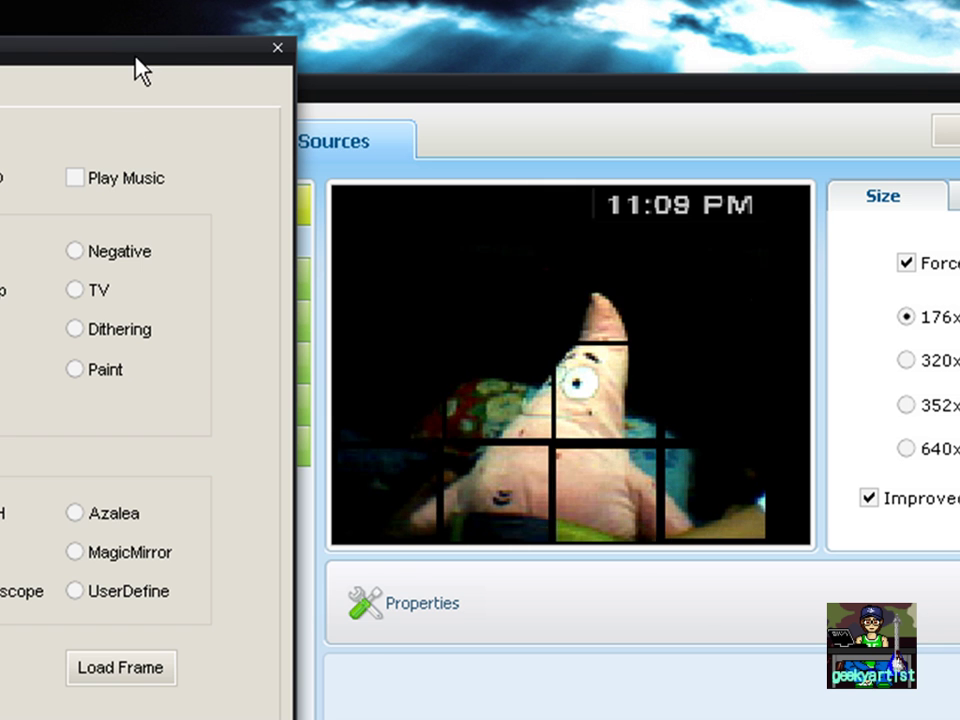
Step: Apply the RedTelescope, Angel and MagicMirror frames to the feed
drag(144, 51, 239, 19)
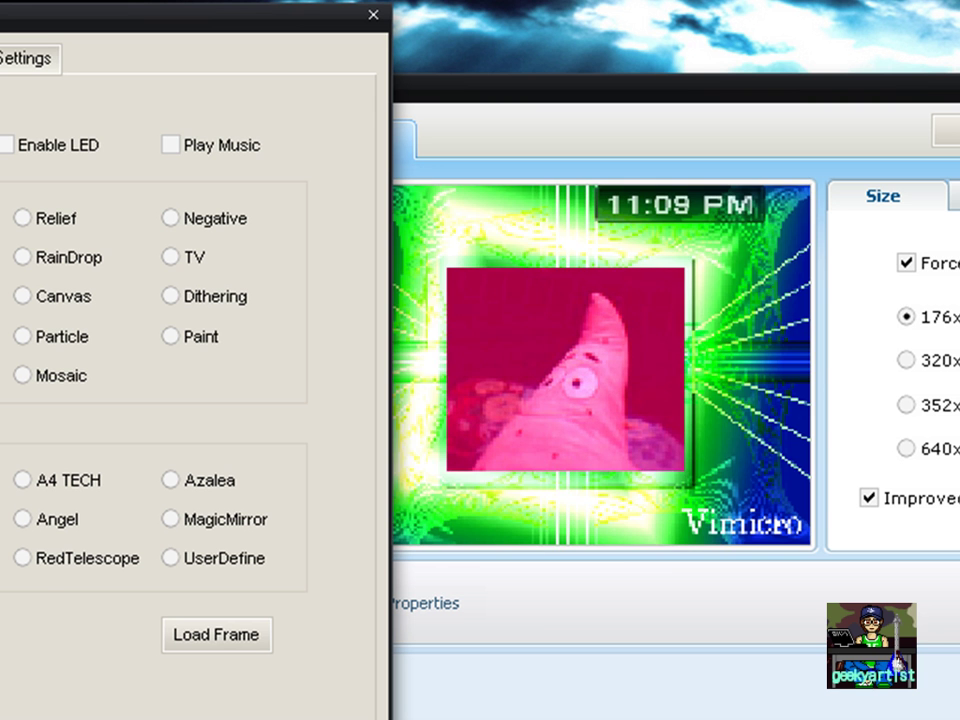
click(28, 561)
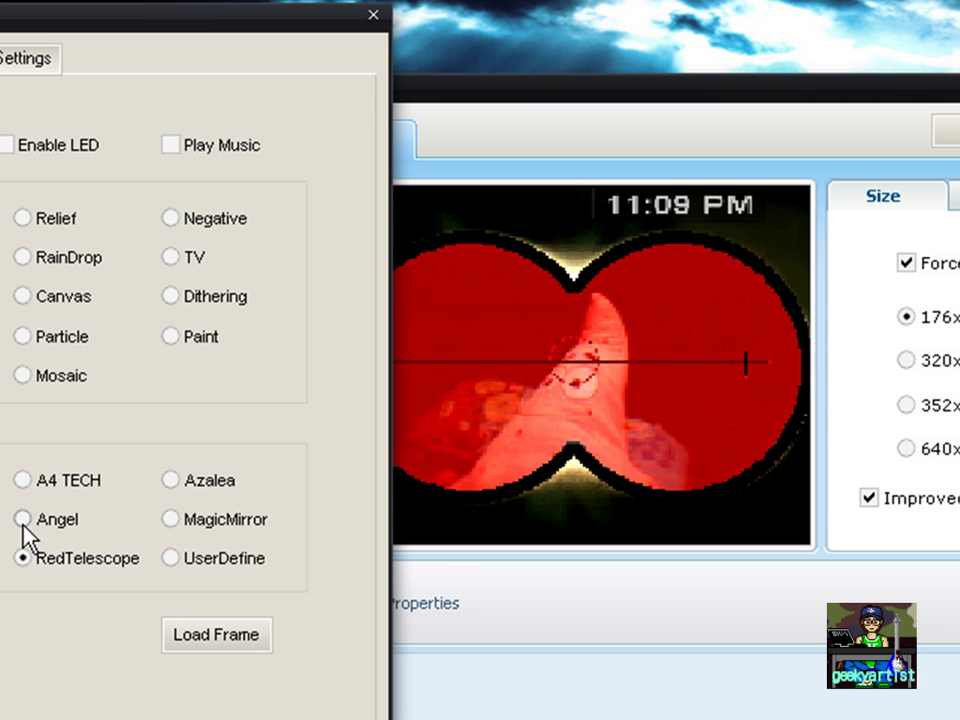
click(26, 521)
click(173, 522)
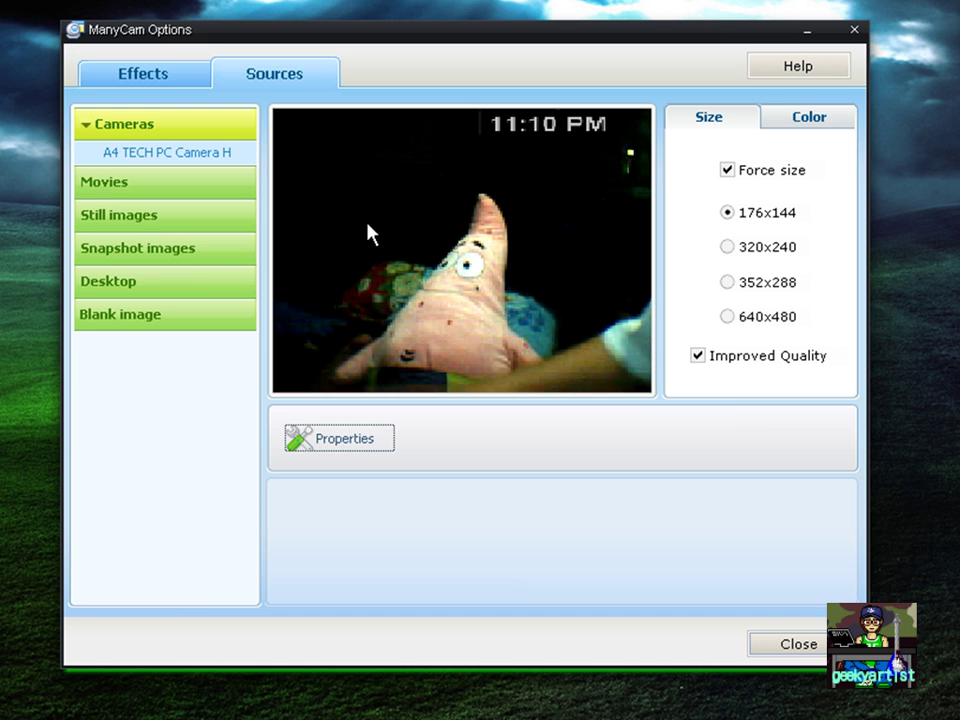
Step: In Effects, draw a green brush stroke on the preview, then erase it
click(178, 82)
click(579, 122)
drag(577, 114, 556, 172)
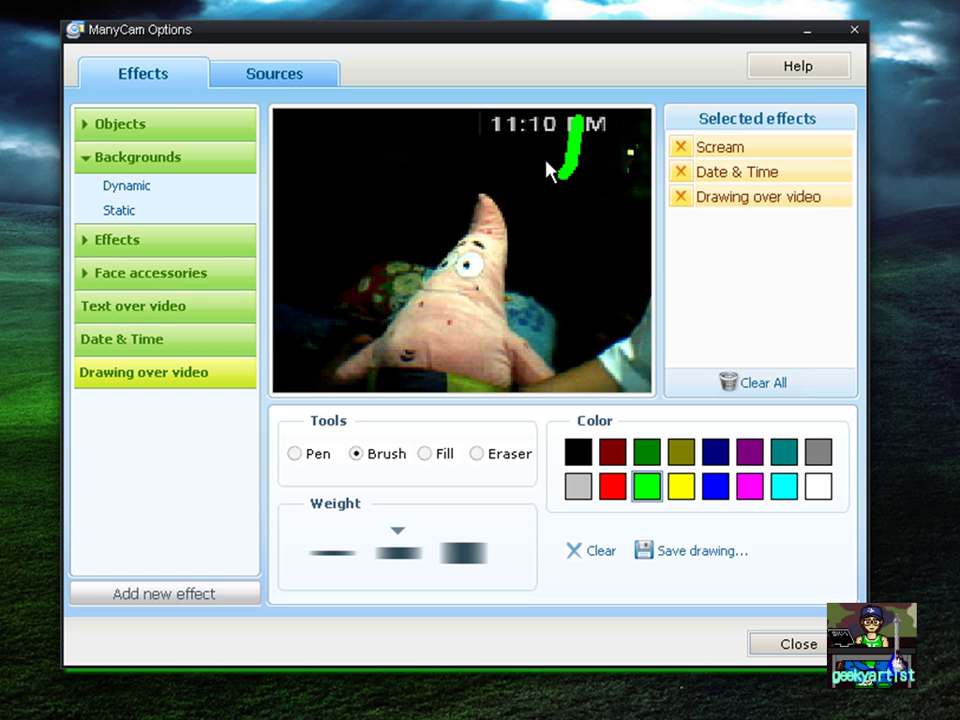
click(581, 551)
Step: Move the Date & Time clock overlay to the preview's top-left corner
click(94, 341)
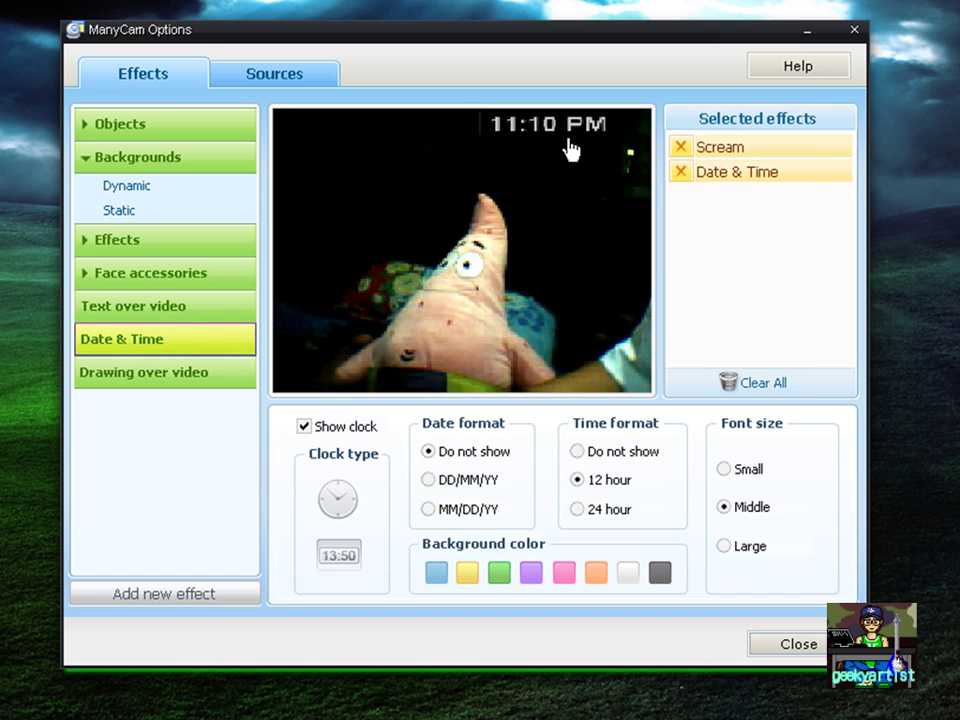
drag(566, 135, 302, 111)
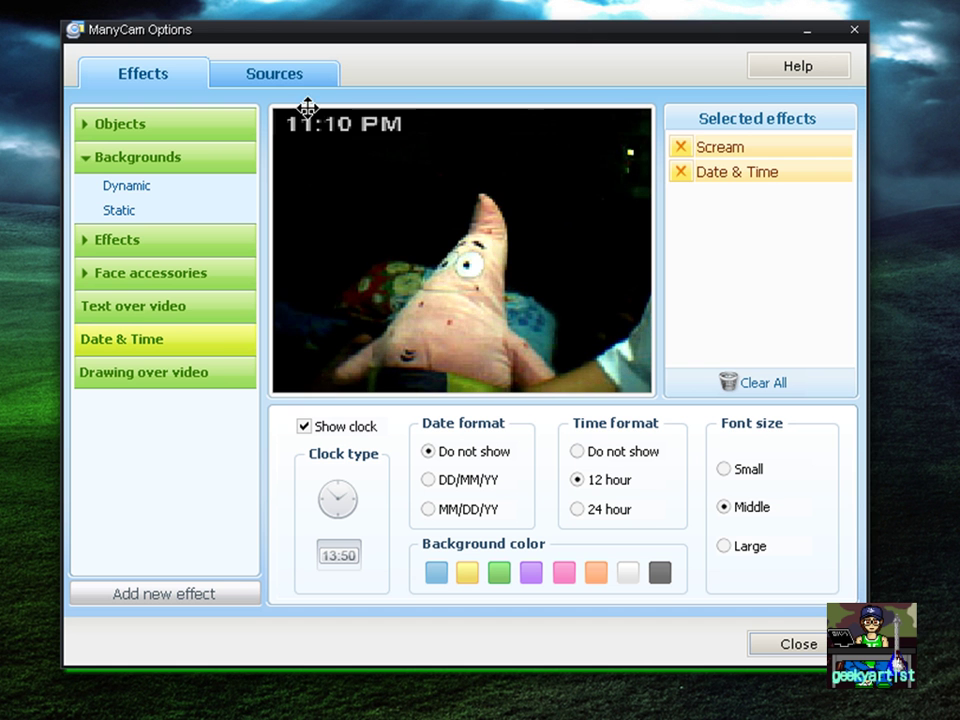
drag(322, 199, 313, 96)
Step: Enable the scrolling 'patrick' Text over video and move its bar to the preview's bottom
click(166, 316)
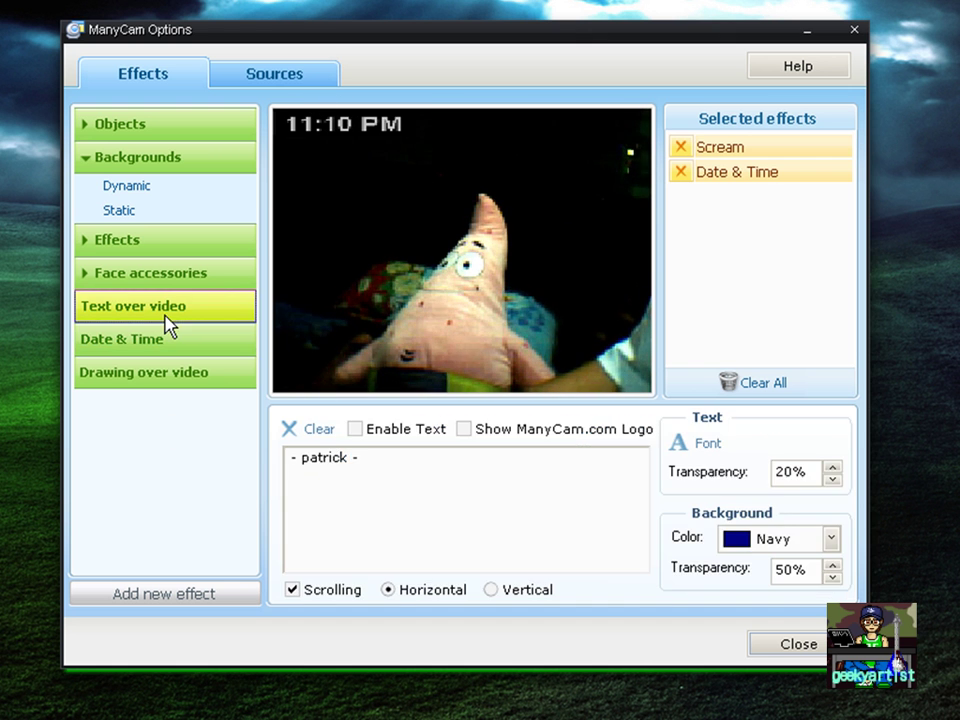
click(355, 429)
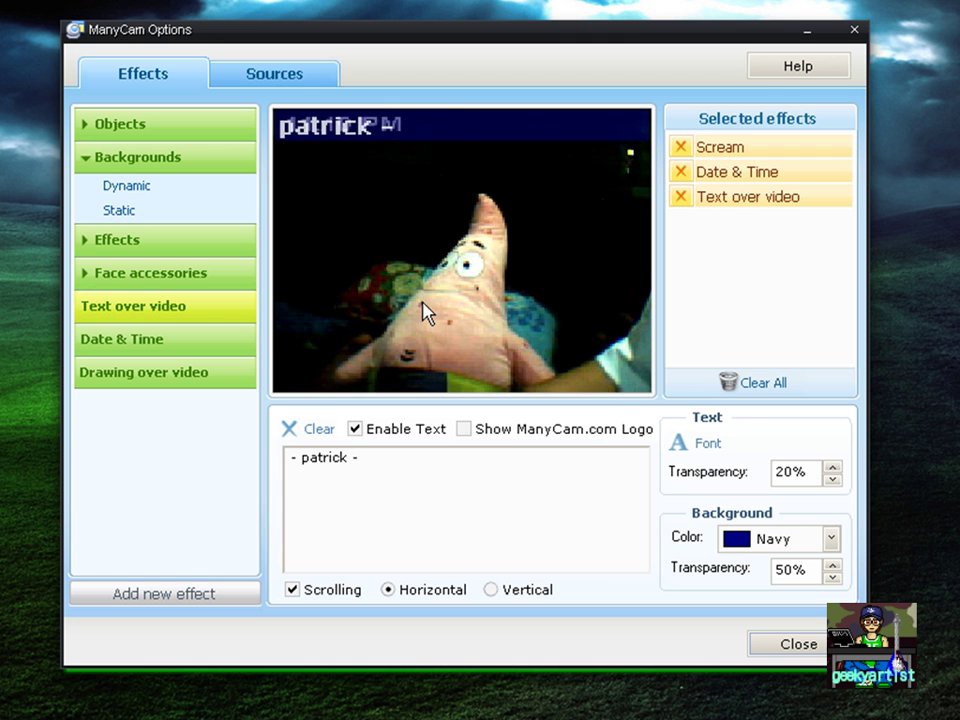
drag(439, 129, 407, 400)
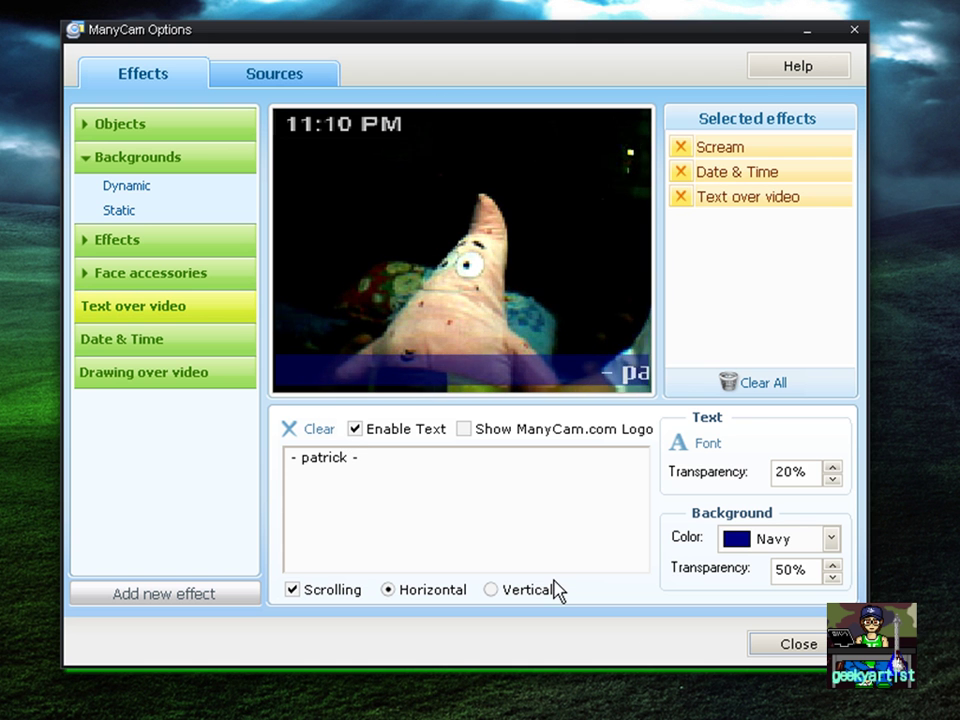